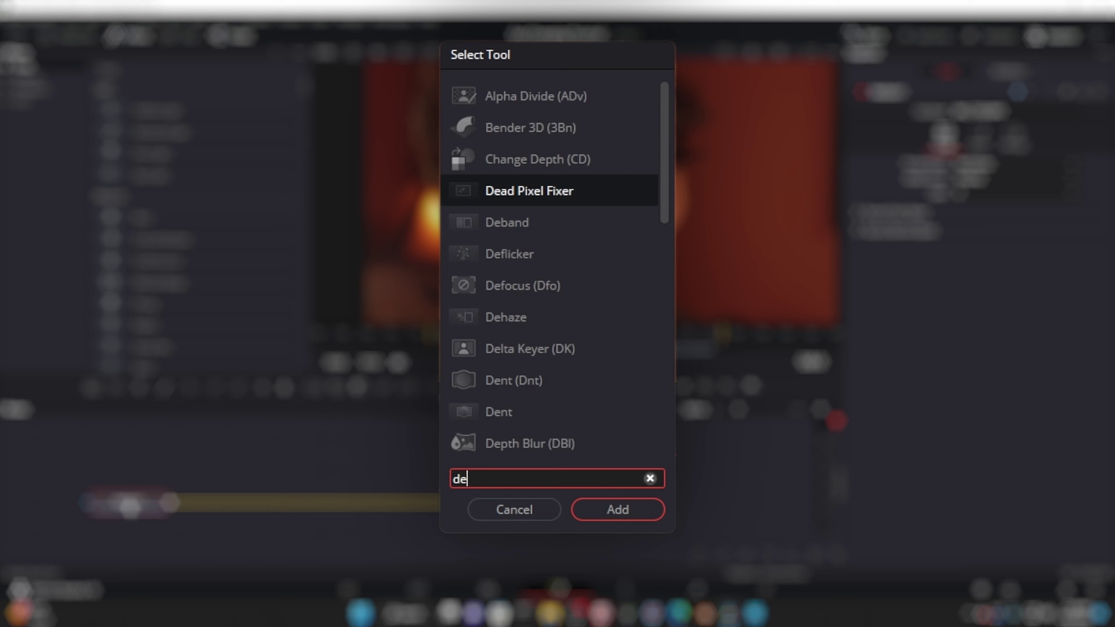
# Add a Delta Keyer to the footage and sample the skin tone as the key colour
pyautogui.click(621, 512)
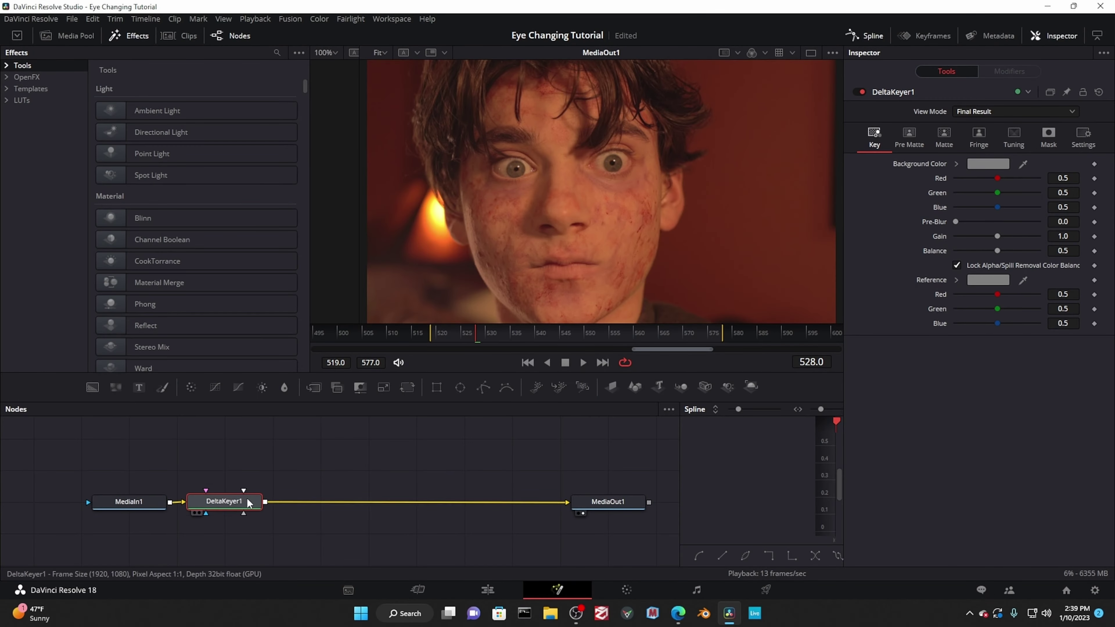
pyautogui.moveTo(248, 502); pyautogui.dragTo(259, 472)
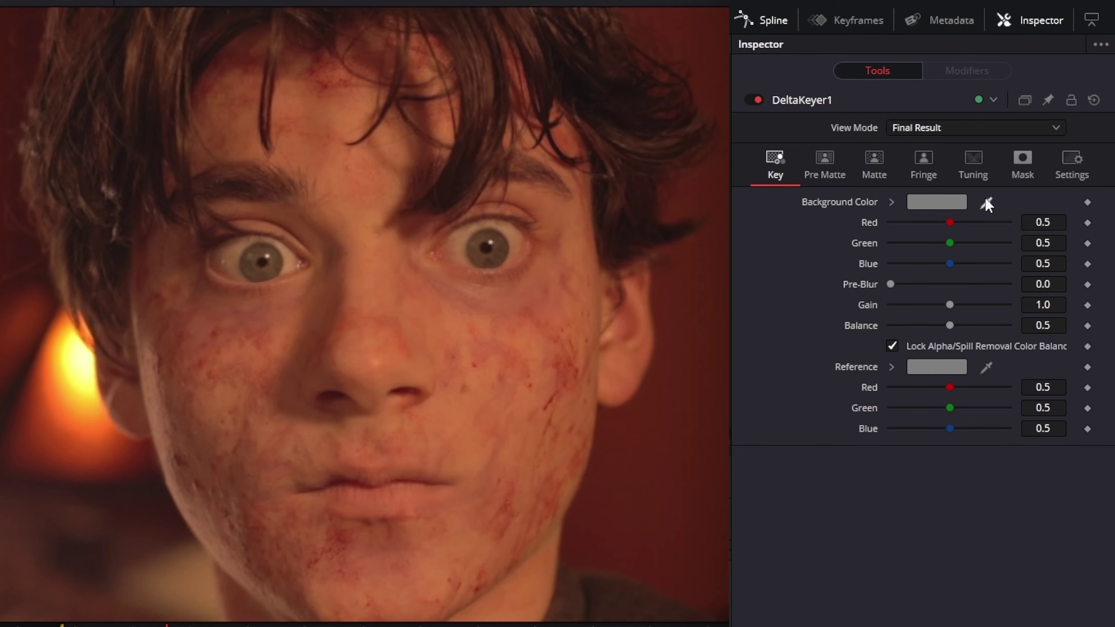
pyautogui.moveTo(929, 200); pyautogui.dragTo(515, 216)
# Set the keyer's matte Threshold to 0.168–0.408 and clean the background specks
pyautogui.click(874, 164)
pyautogui.moveTo(1037, 202); pyautogui.dragTo(987, 201)
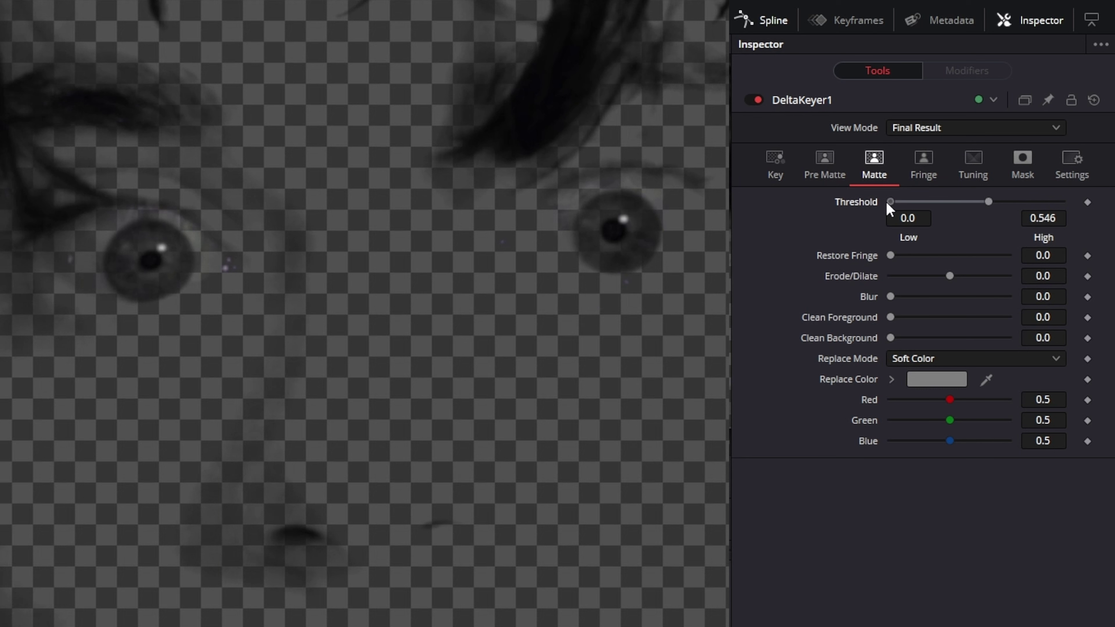
pyautogui.moveTo(889, 203); pyautogui.dragTo(916, 201)
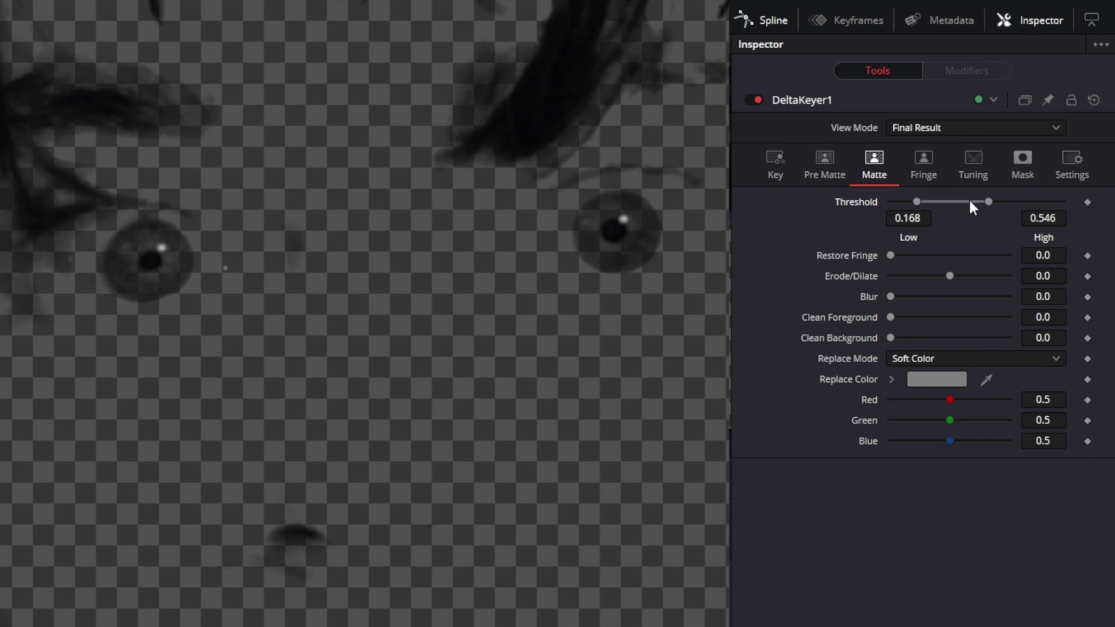
pyautogui.moveTo(988, 201); pyautogui.dragTo(966, 202)
pyautogui.moveTo(891, 338); pyautogui.dragTo(1012, 333)
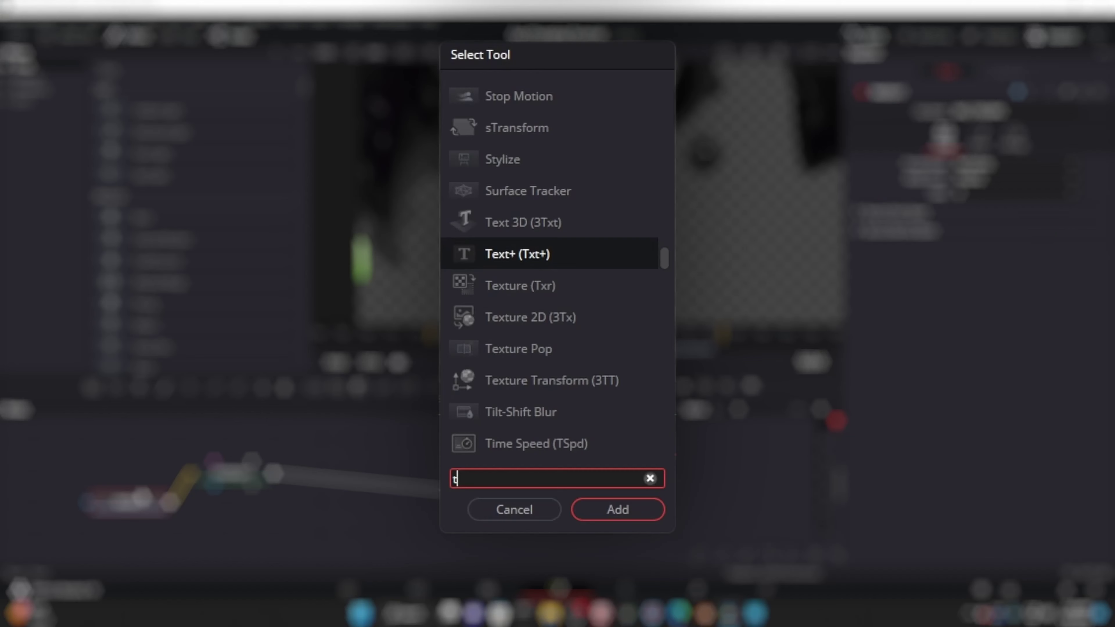
# Add a Surface Tracker fed by the footage and show it in the viewer
pyautogui.write('tra')
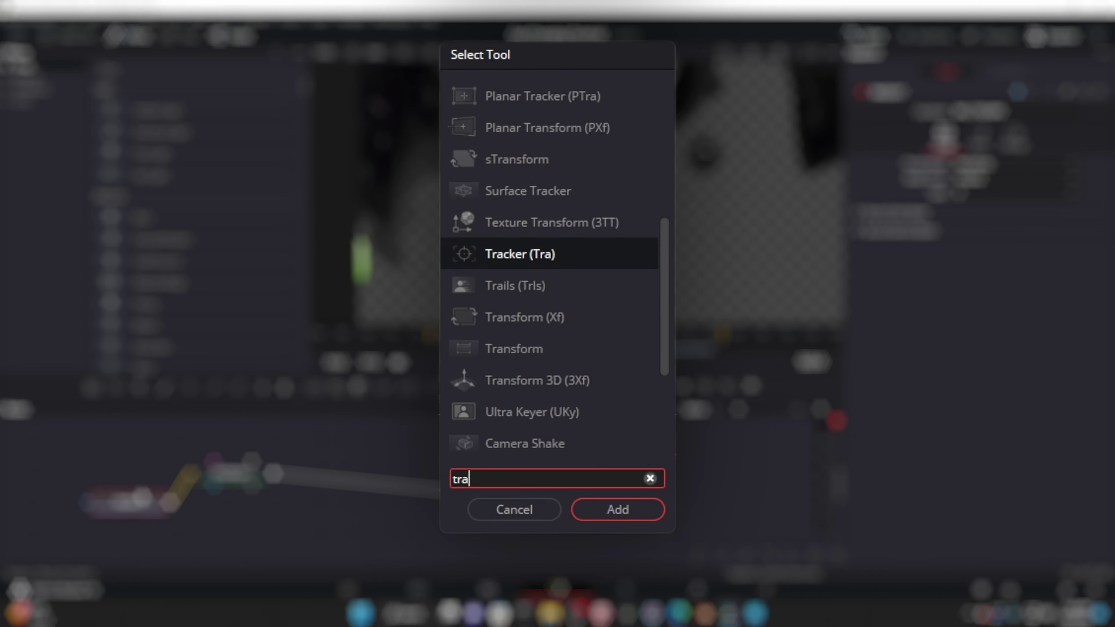
pyautogui.click(542, 191)
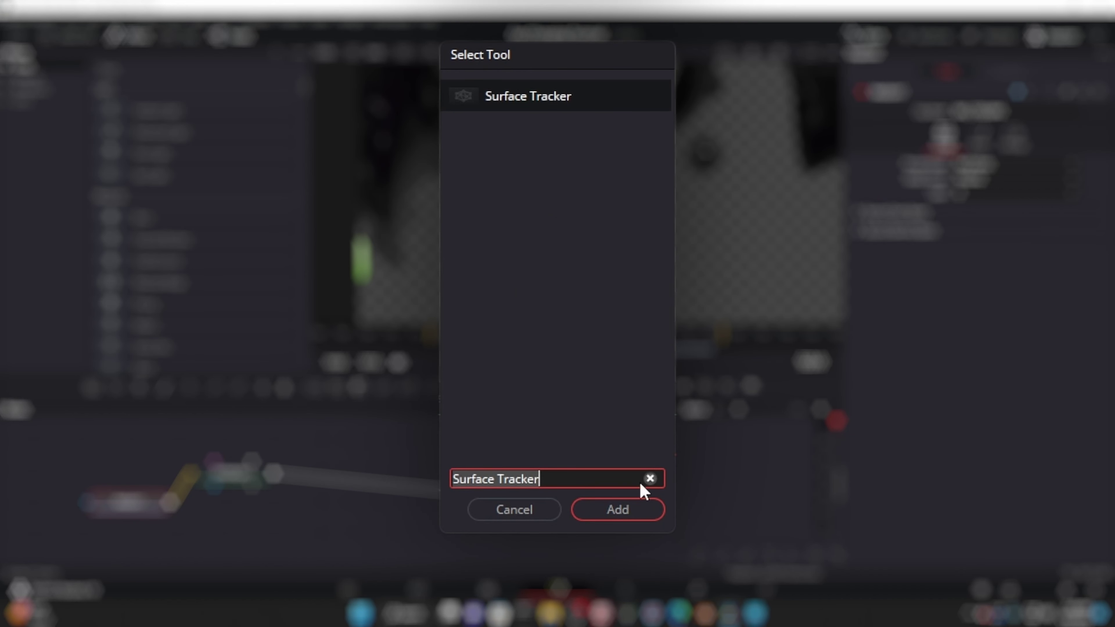
pyautogui.click(618, 510)
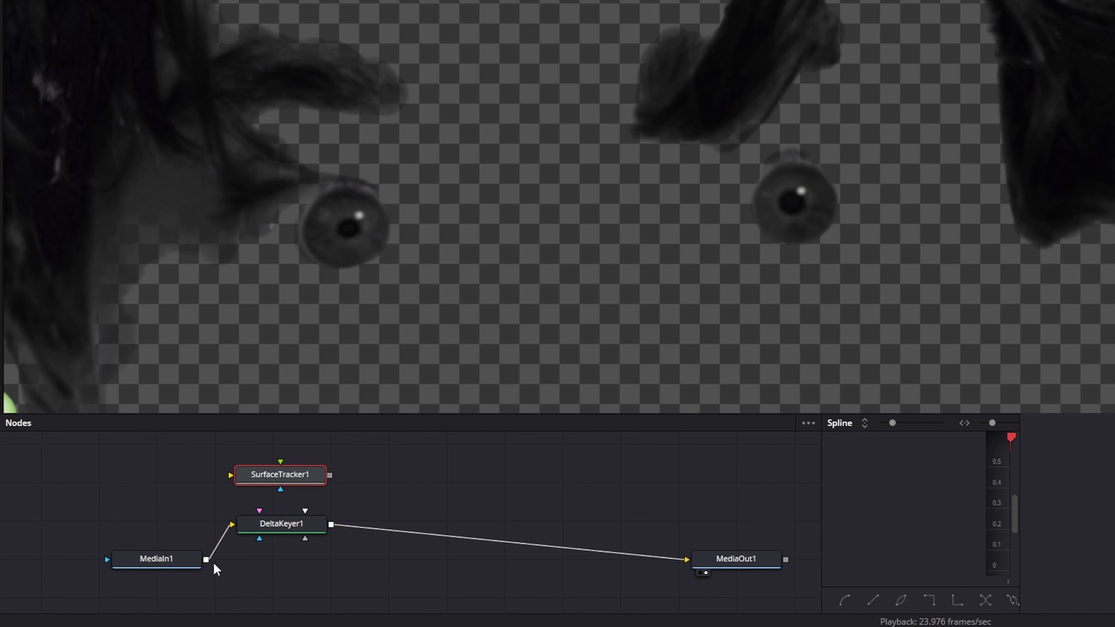
pyautogui.moveTo(206, 560); pyautogui.dragTo(231, 474)
pyautogui.click(244, 488)
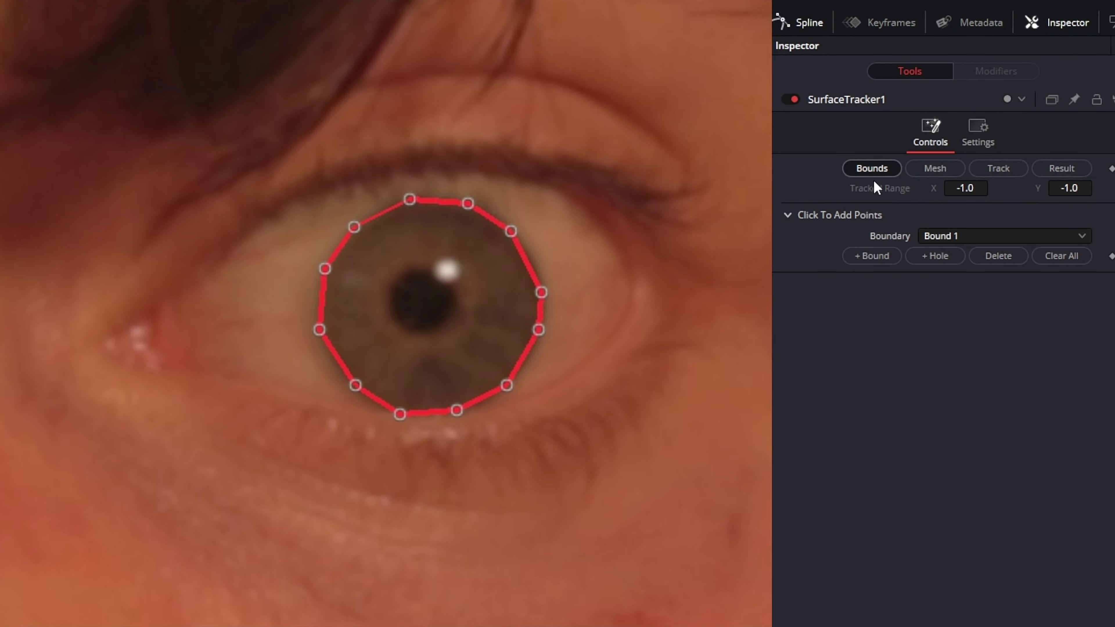
# Build a mesh inside the iris outline and start tracking it
pyautogui.click(943, 173)
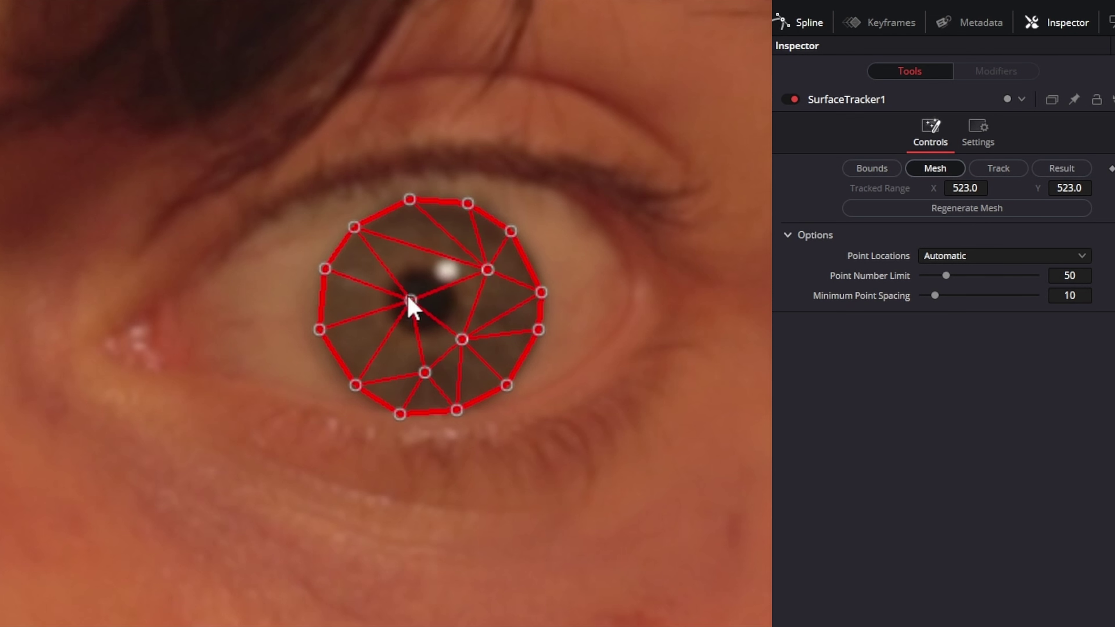
pyautogui.click(1000, 174)
pyautogui.click(990, 228)
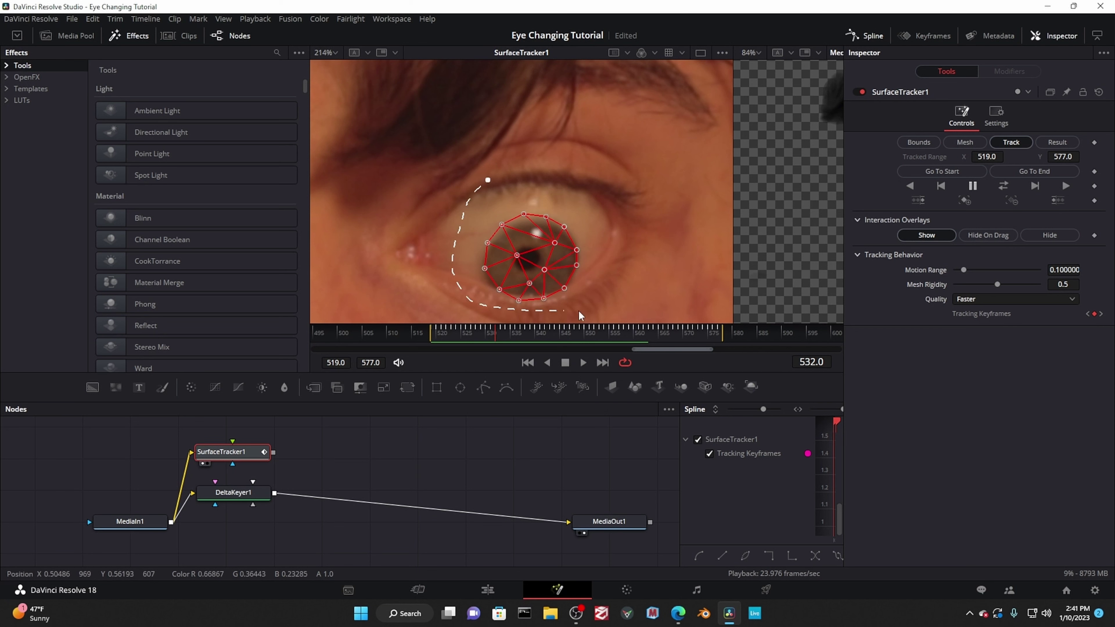
# Tighten the tracker bounds around the eye and verify in playback that the mesh follows through the blink
pyautogui.moveTo(552, 166); pyautogui.dragTo(552, 177)
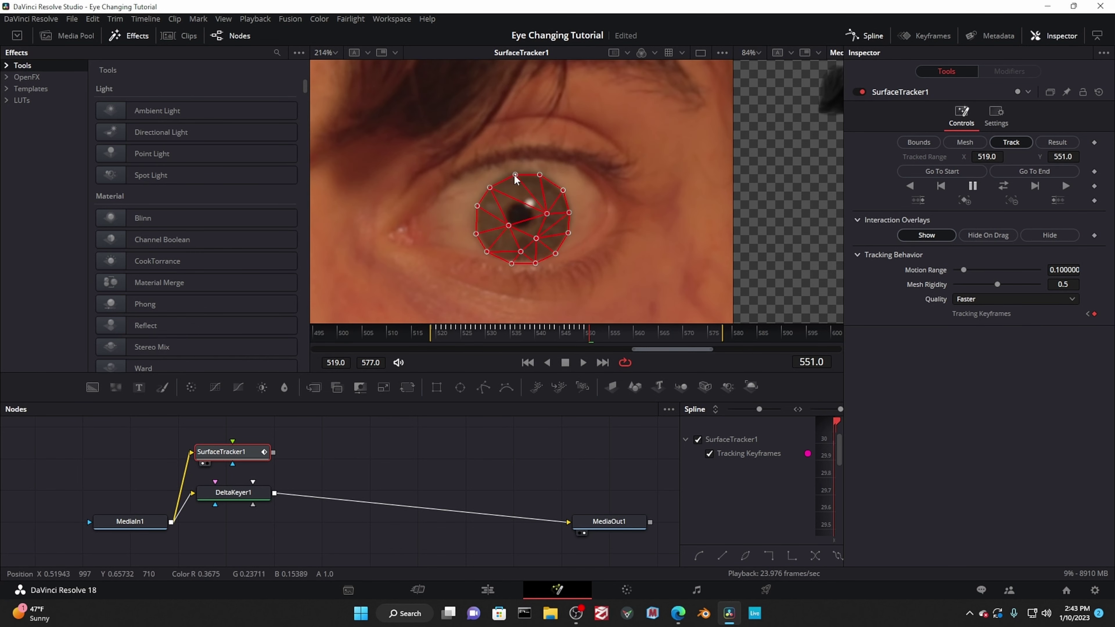
pyautogui.press('space')
pyautogui.scroll(-5, 606, 214)
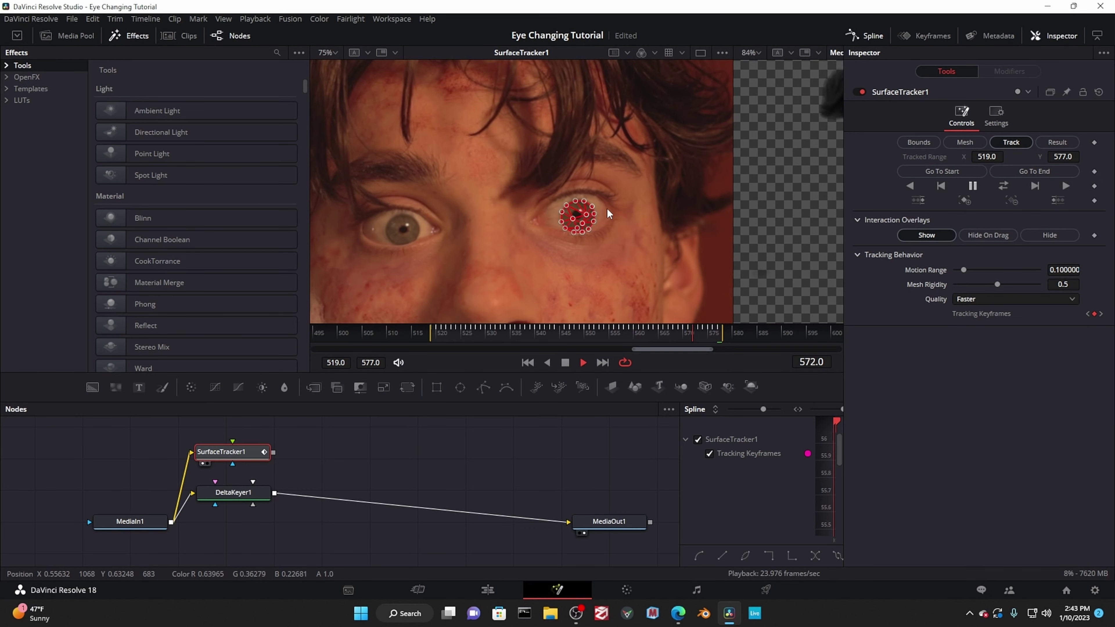
pyautogui.scroll(3, 628, 212)
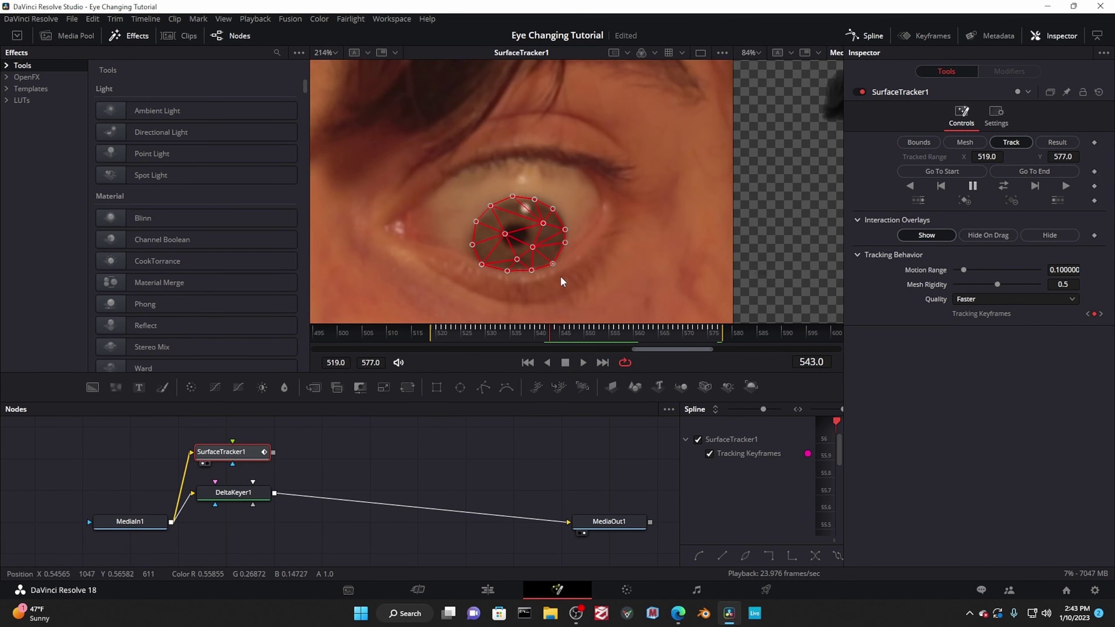
pyautogui.press('space')
pyautogui.press('Left')
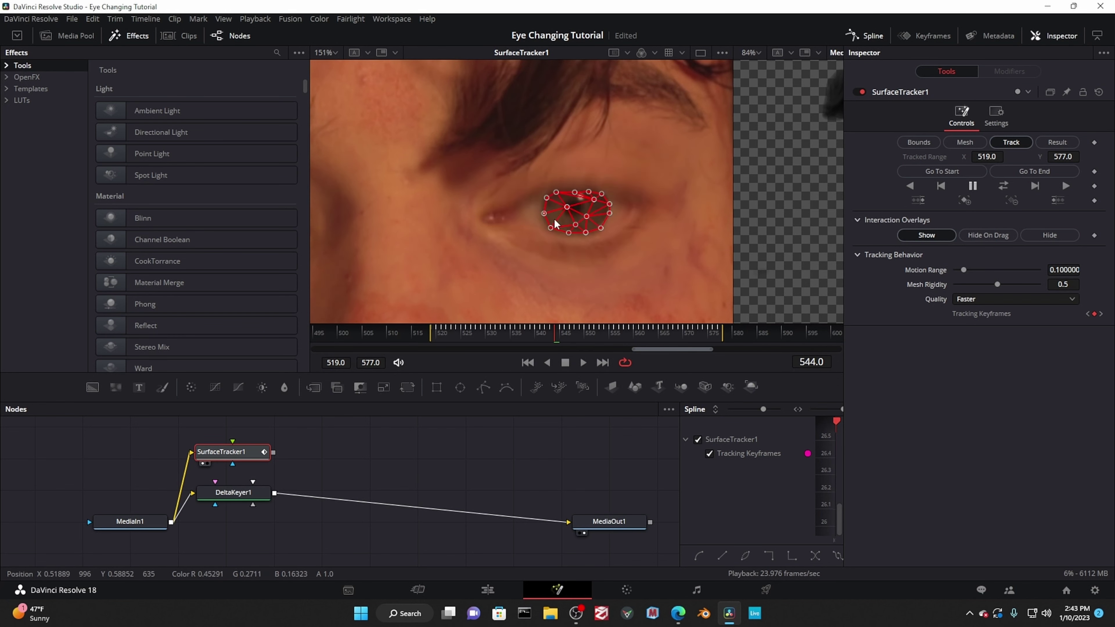
pyautogui.press('Right')
pyautogui.press('Right')
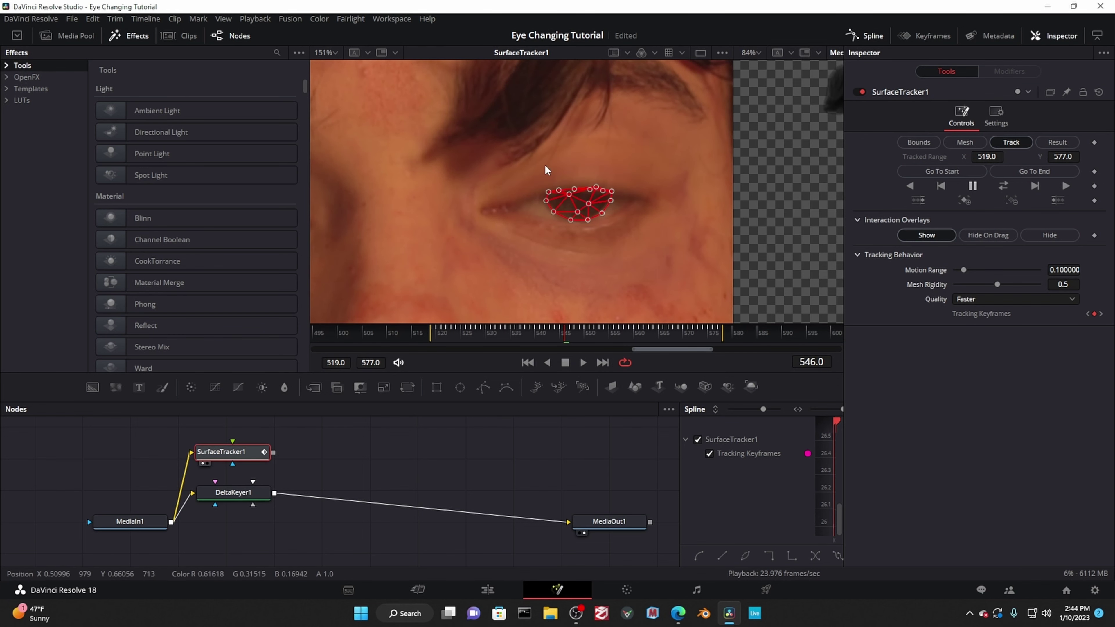
pyautogui.scroll(-2, 438, 224)
pyautogui.press('space')
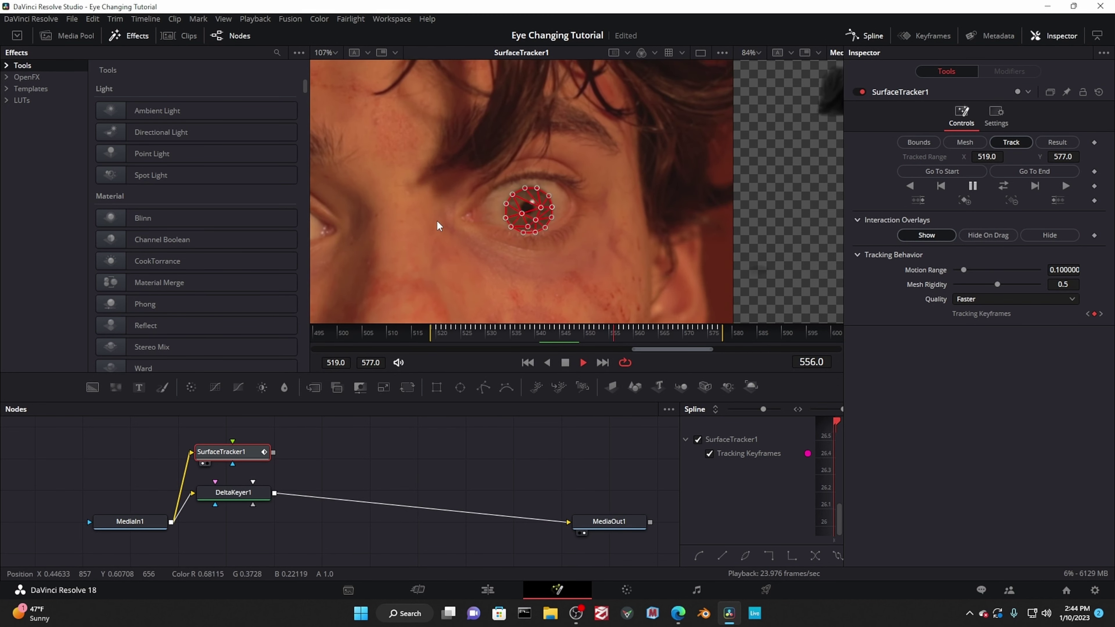
pyautogui.click(1058, 142)
pyautogui.click(1003, 191)
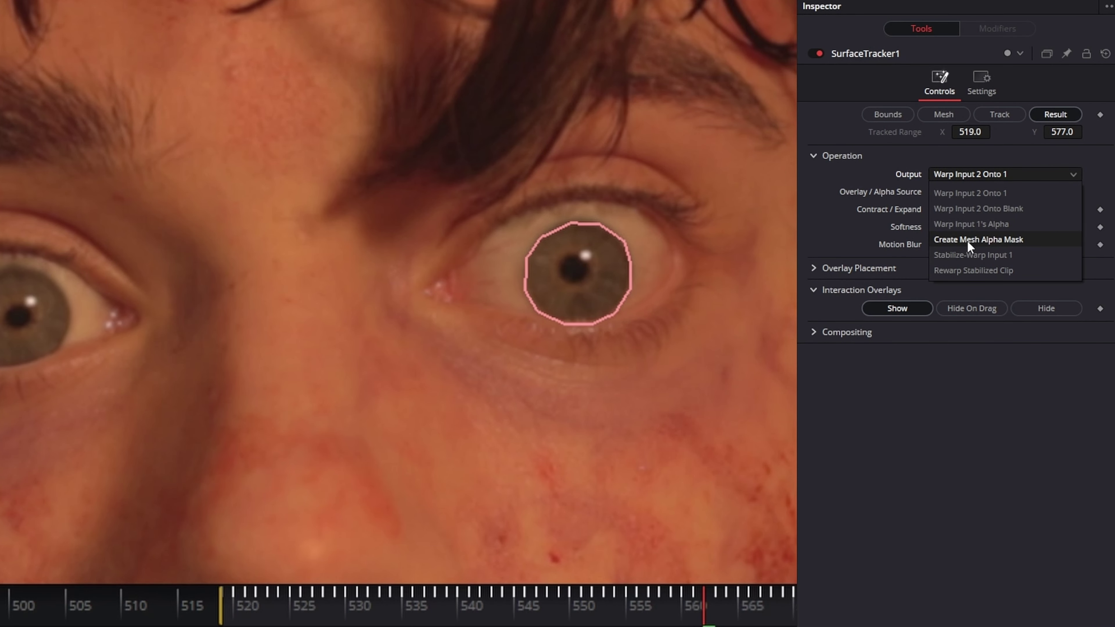
# Output both iris tracks as expanded, soft mesh alpha masks (softness 0.364)
pyautogui.click(1013, 239)
pyautogui.moveTo(982, 209)
pyautogui.mouseDown()
pyautogui.moveTo(949, 227)
pyautogui.moveTo(976, 226)
pyautogui.mouseUp()
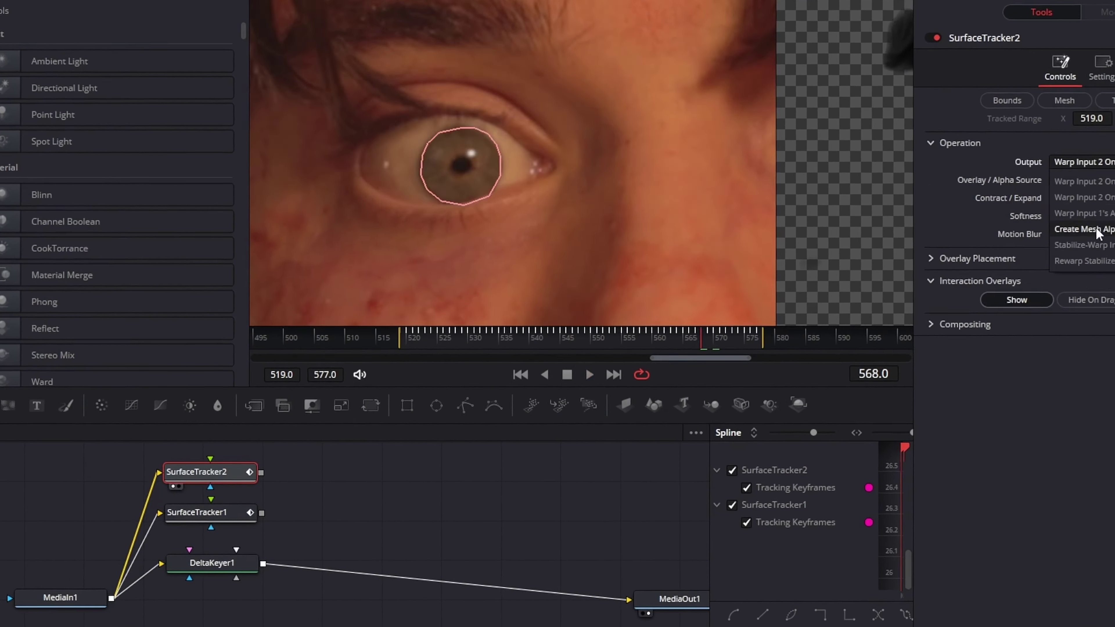
pyautogui.click(1084, 230)
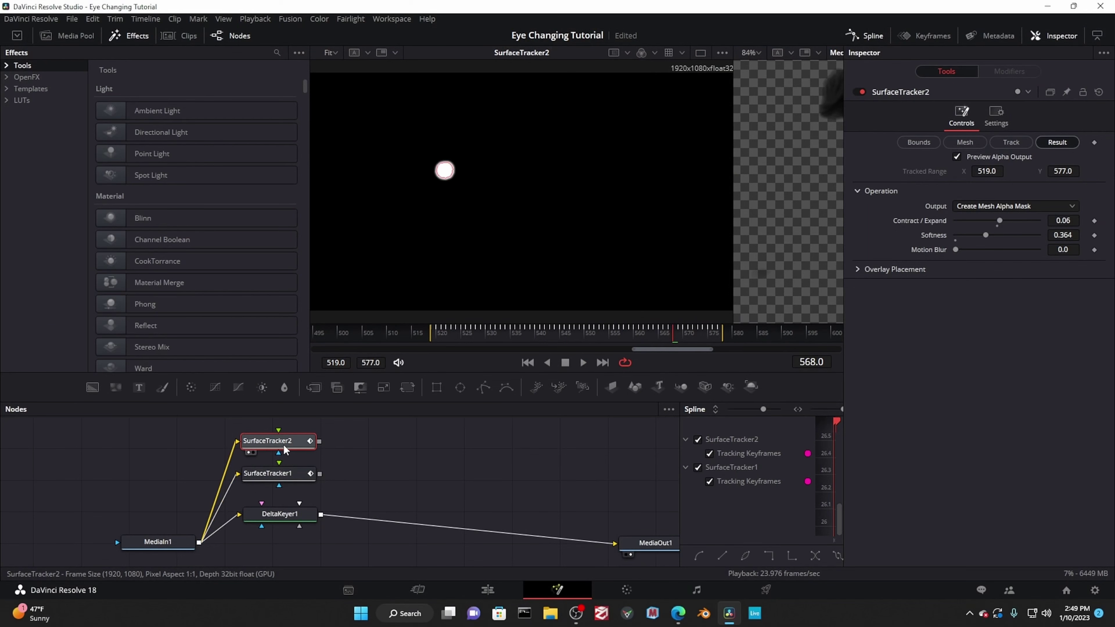
# Add Merge1, feed it SurfaceTracker1's mask, and combine the eye masks with Screen blending
pyautogui.moveTo(313, 387); pyautogui.dragTo(396, 460)
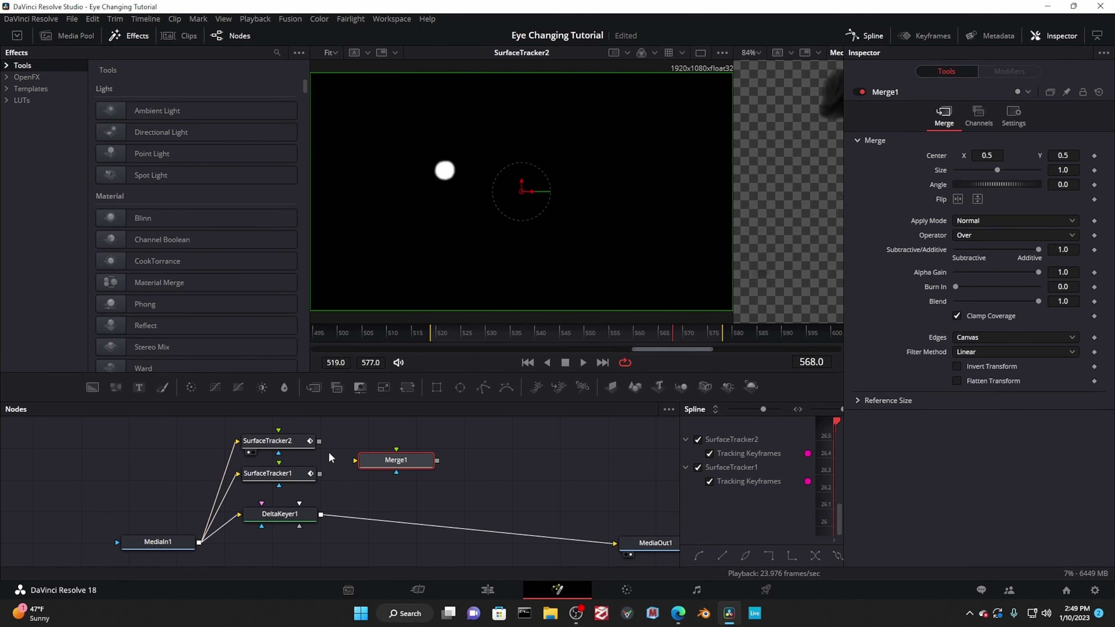
pyautogui.moveTo(319, 473); pyautogui.dragTo(382, 450)
pyautogui.press('1')
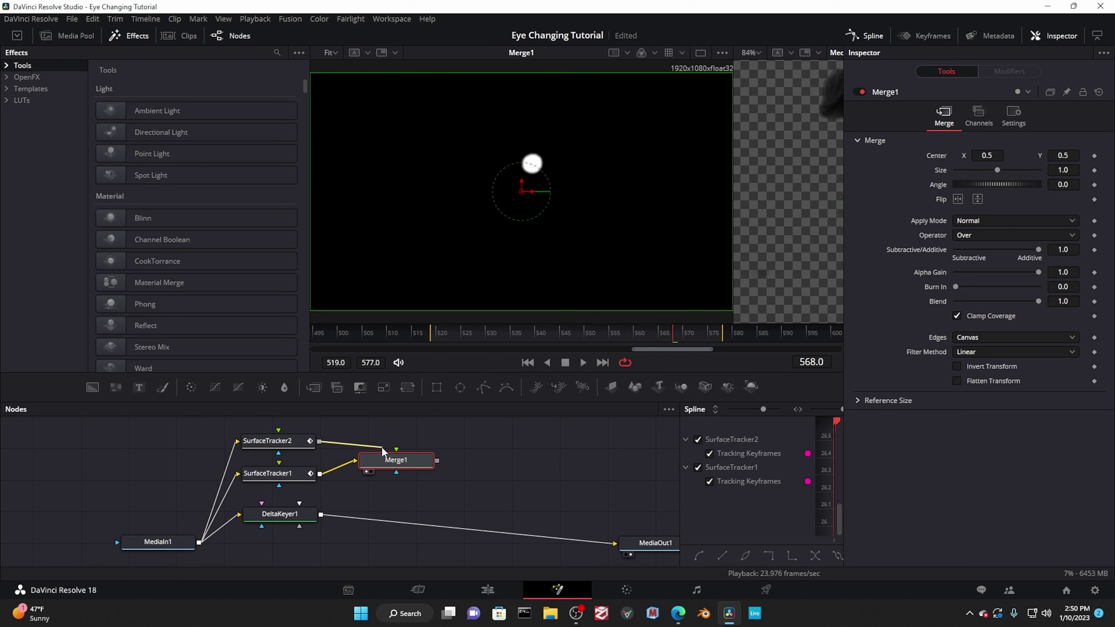
pyautogui.click(979, 221)
pyautogui.click(977, 242)
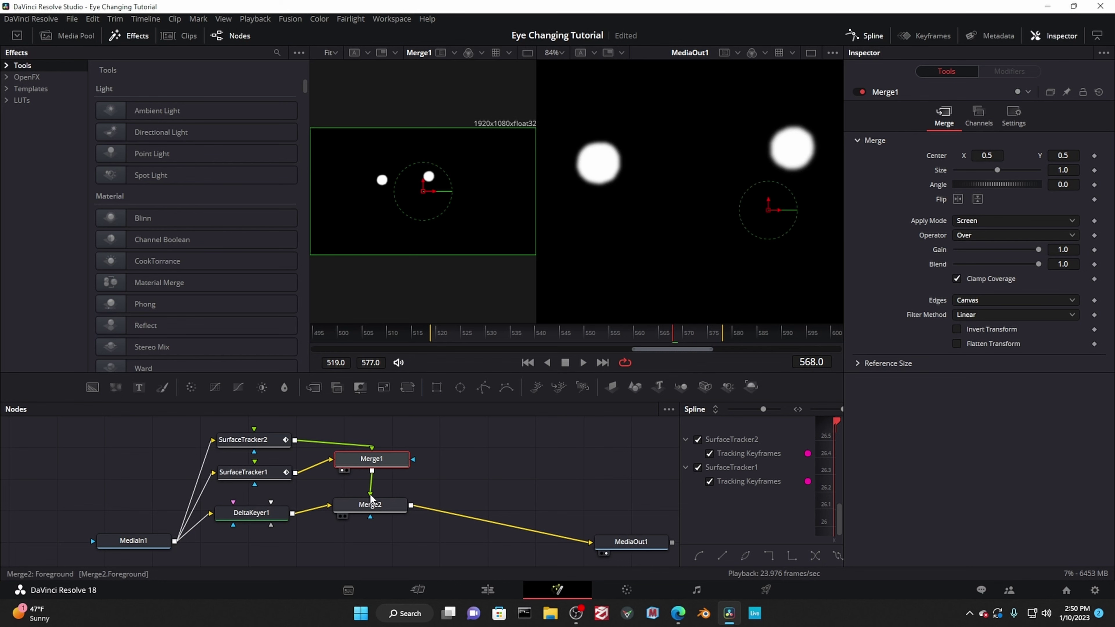
# Set Merge2's operator so the eye masks cut out the keyed image
pyautogui.click(985, 237)
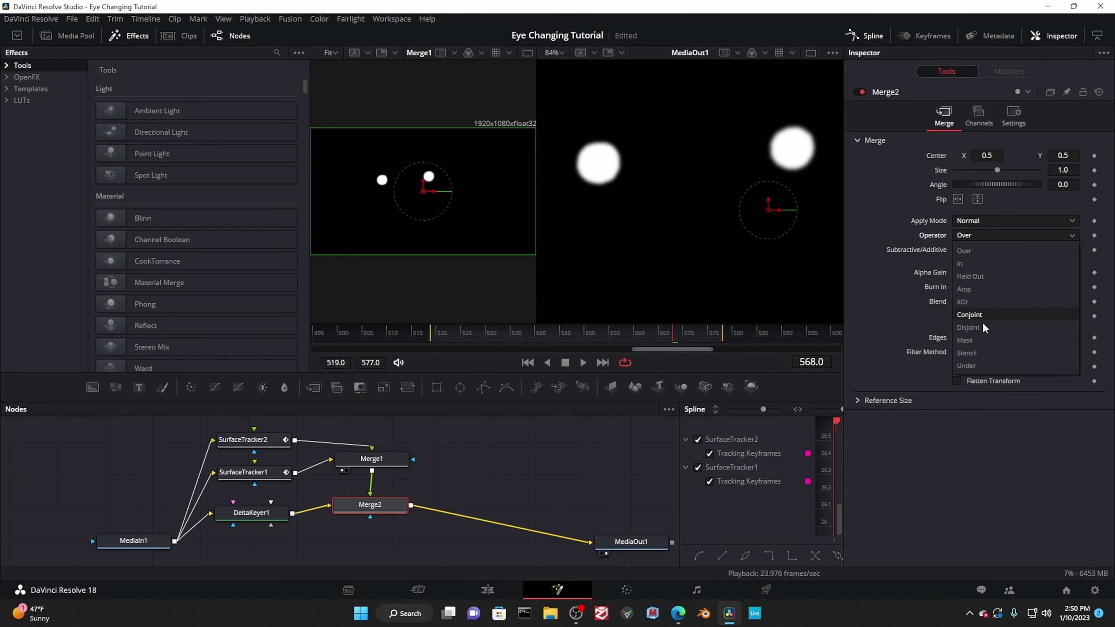
pyautogui.click(983, 350)
pyautogui.scroll(-4, 615, 171)
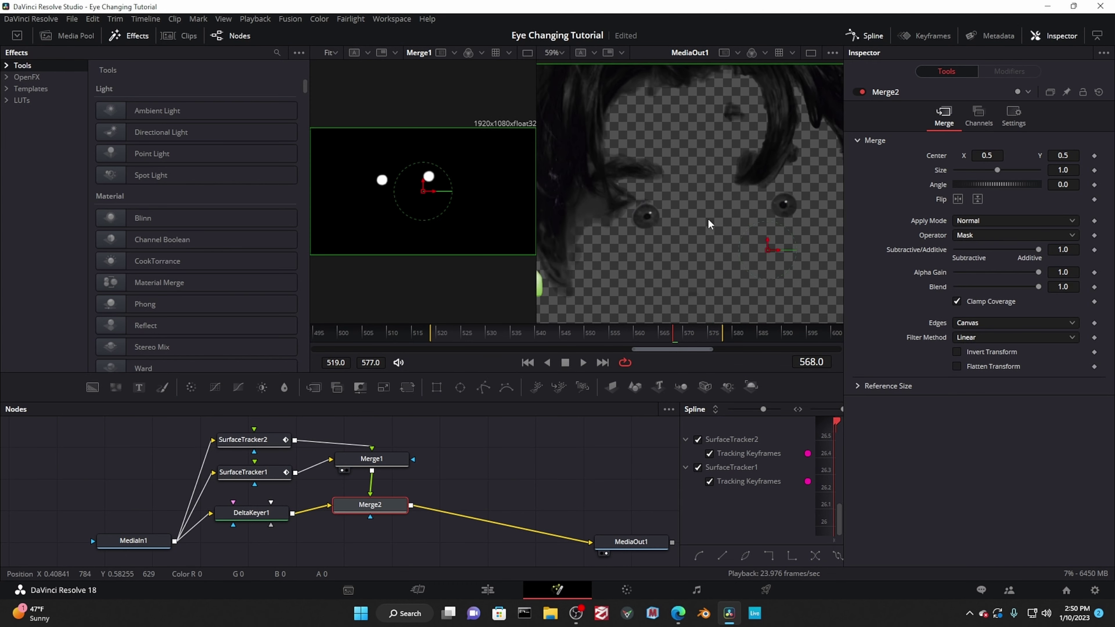
pyautogui.click(371, 459)
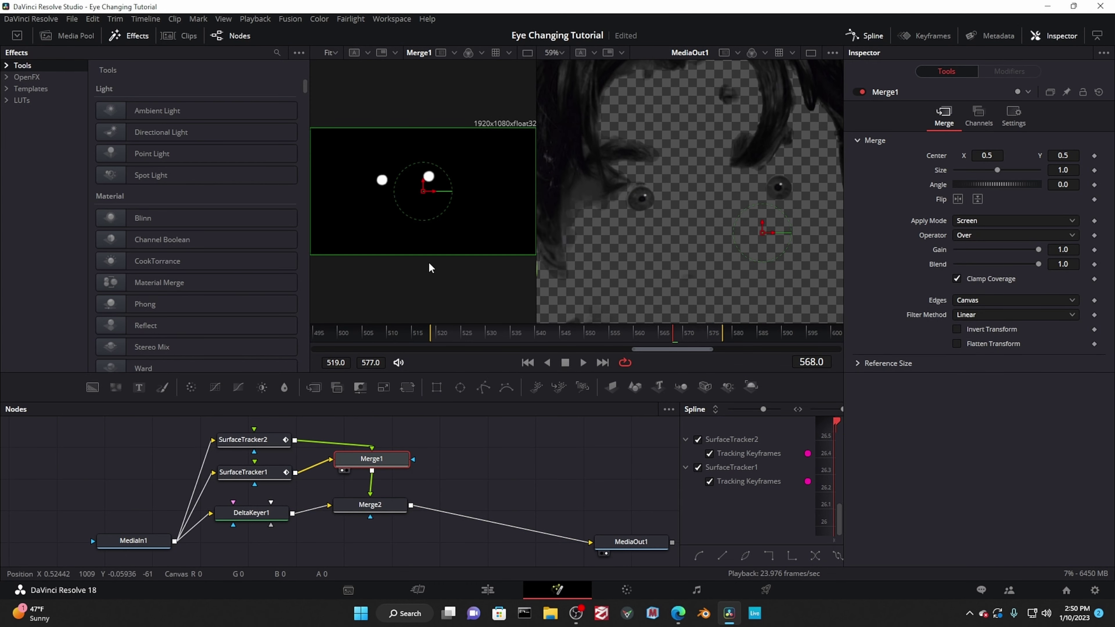
# Check the merged alpha, then add a Channel Booleans node after Merge1
pyautogui.press('a')
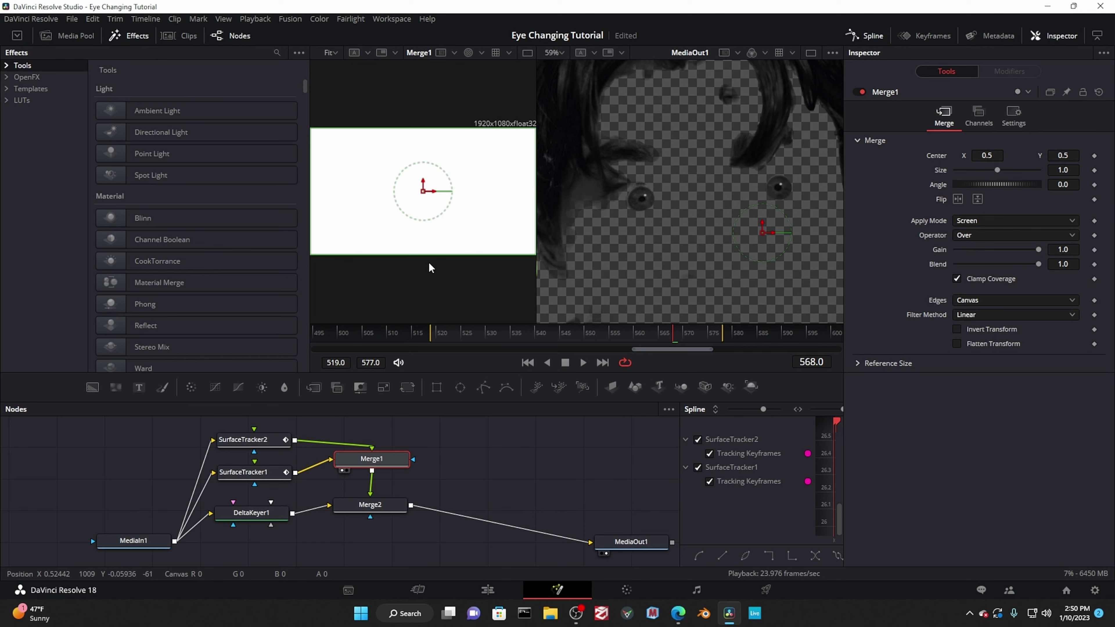
pyautogui.press('a')
pyautogui.press('a')
pyautogui.press('a')
pyautogui.hotkey('shift', 'space')
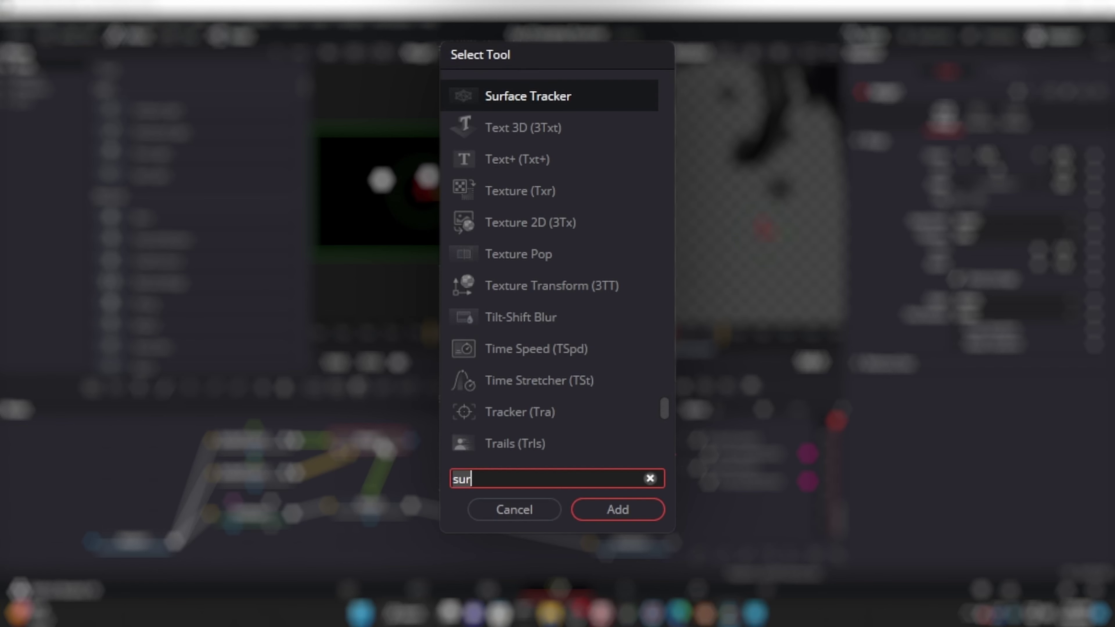
pyautogui.write('cha')
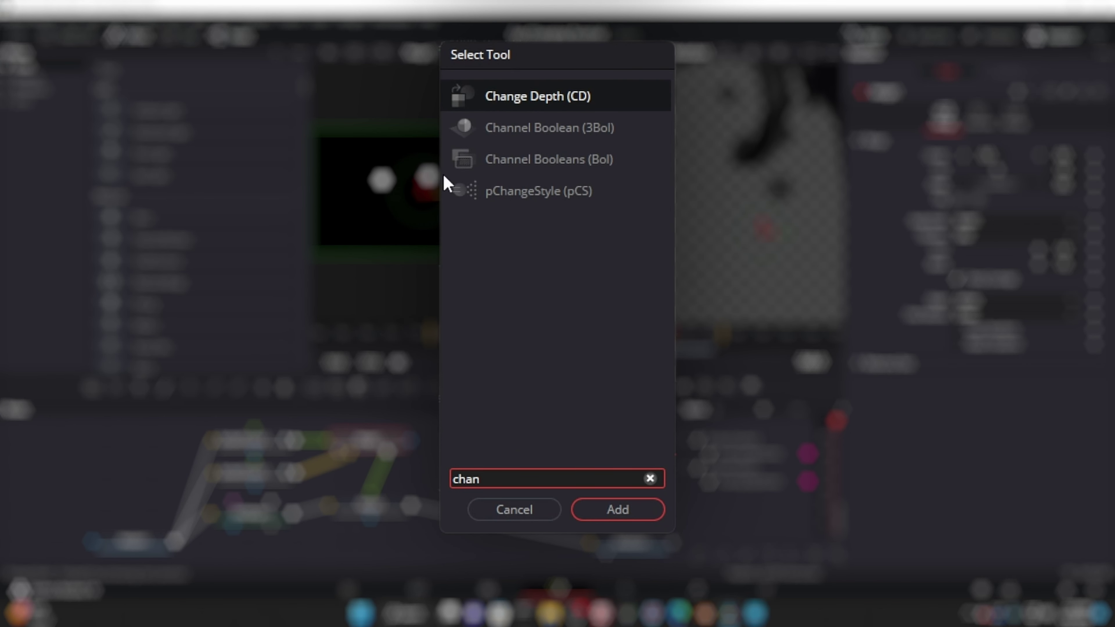
pyautogui.write('n')
pyautogui.click(534, 159)
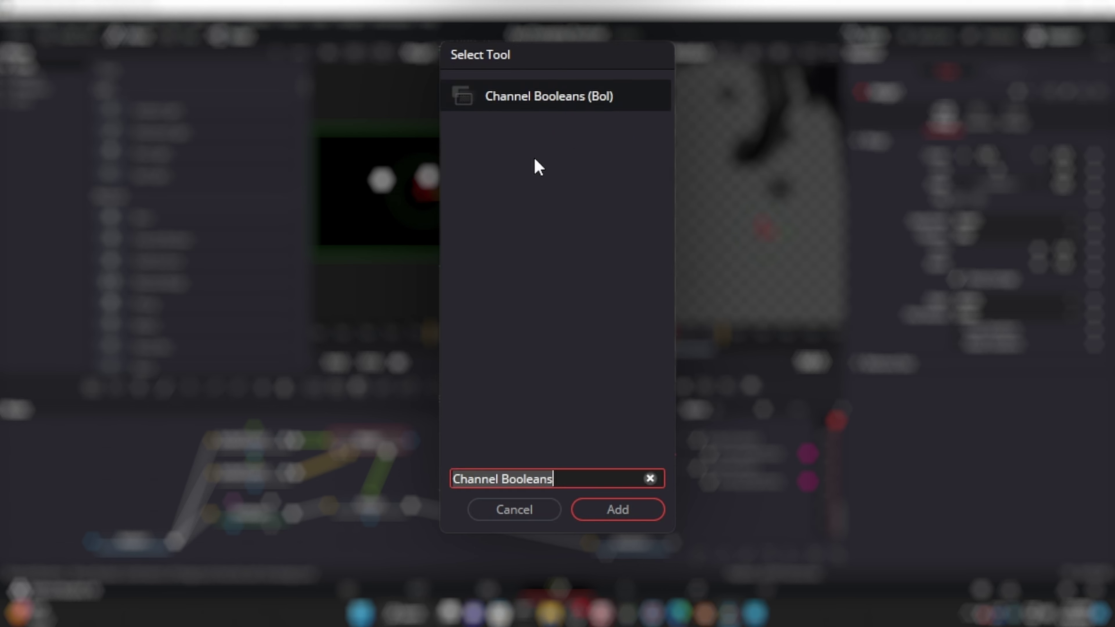
pyautogui.click(595, 512)
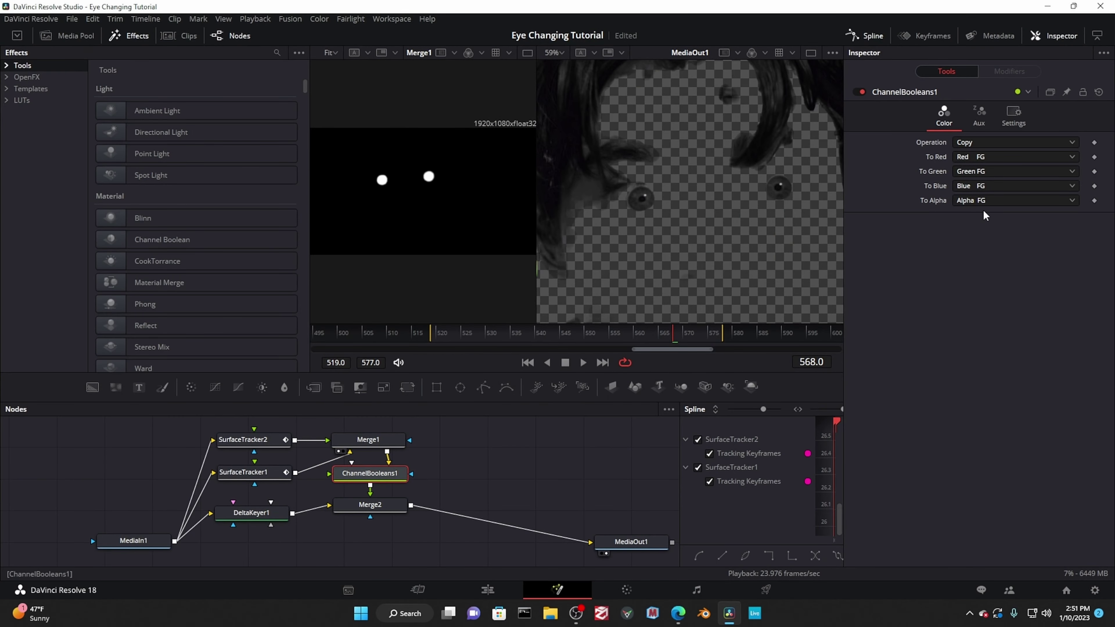
# Set Channel Booleans To Alpha to Lightness FG and play back the eye mask
pyautogui.click(975, 200)
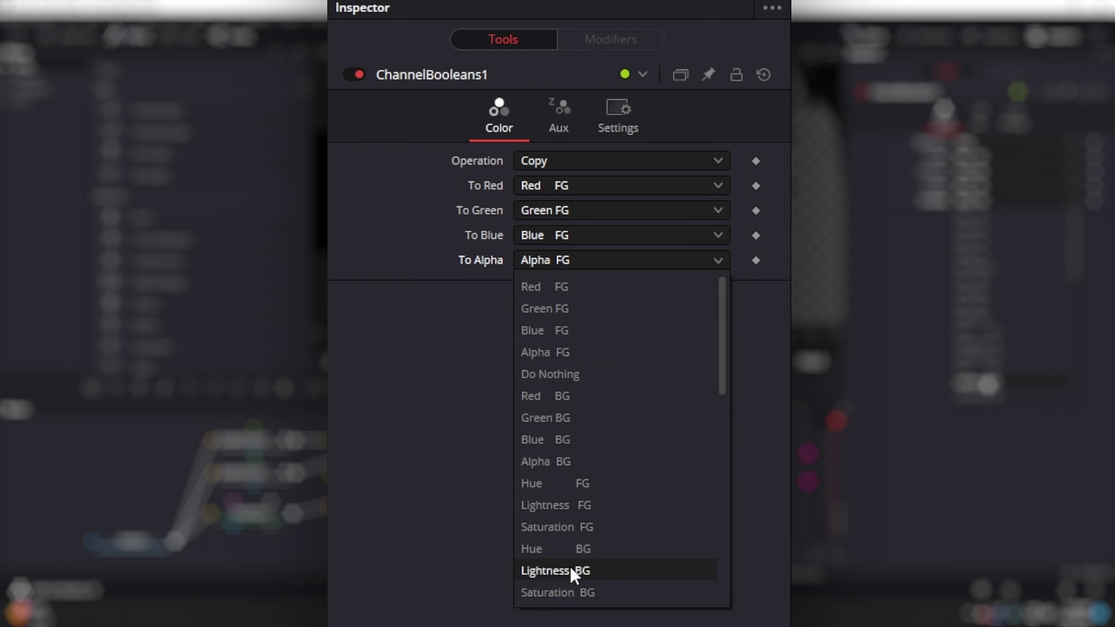
pyautogui.click(574, 506)
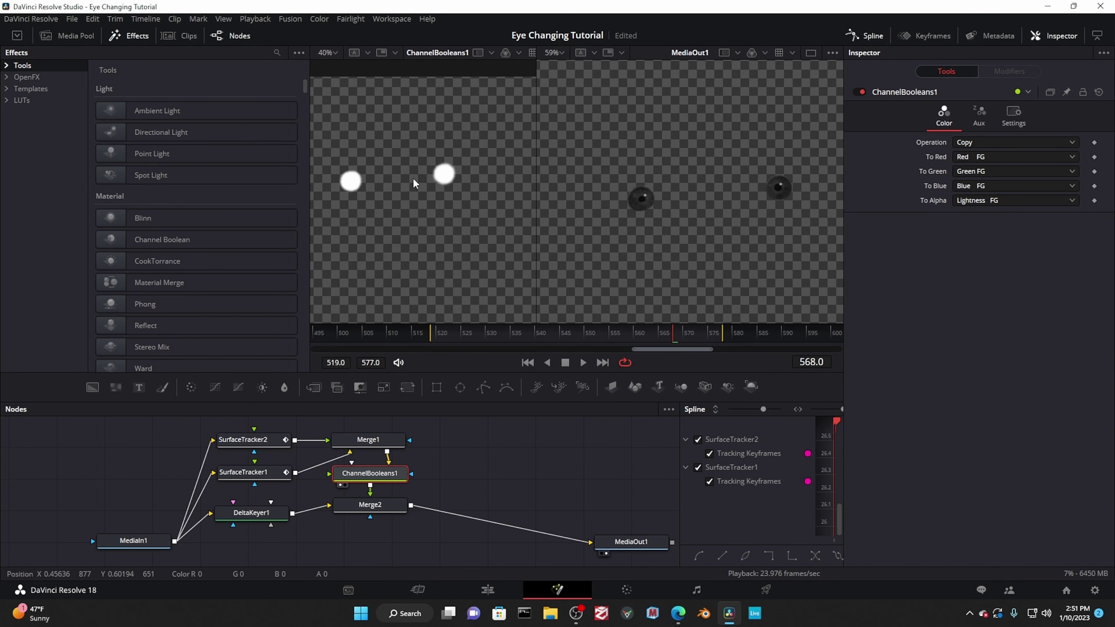
pyautogui.press('space')
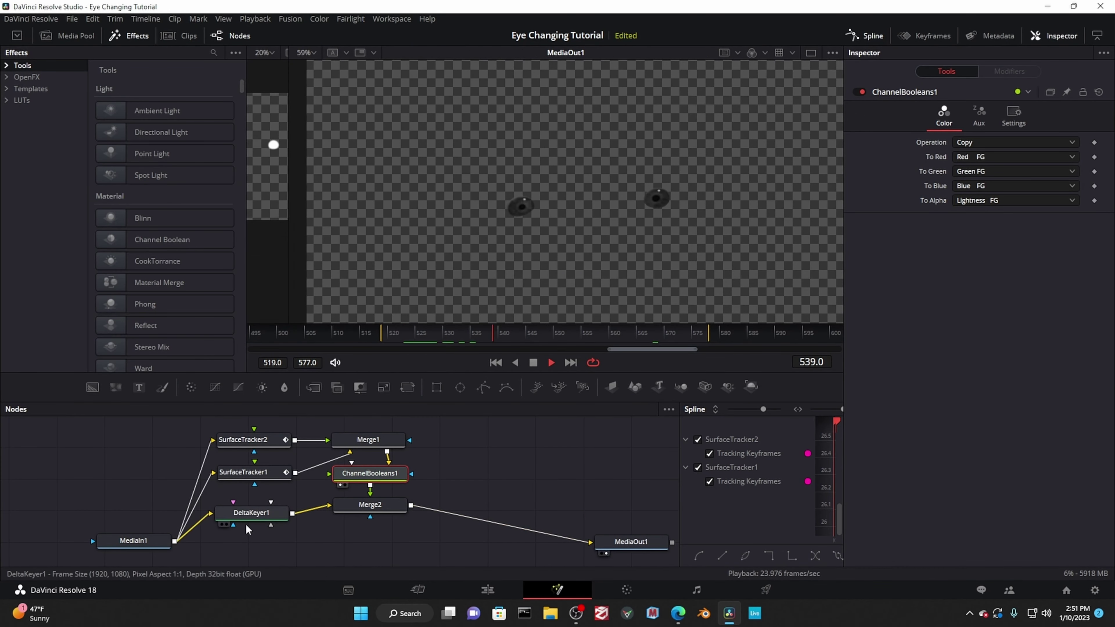
pyautogui.moveTo(247, 521); pyautogui.dragTo(251, 518)
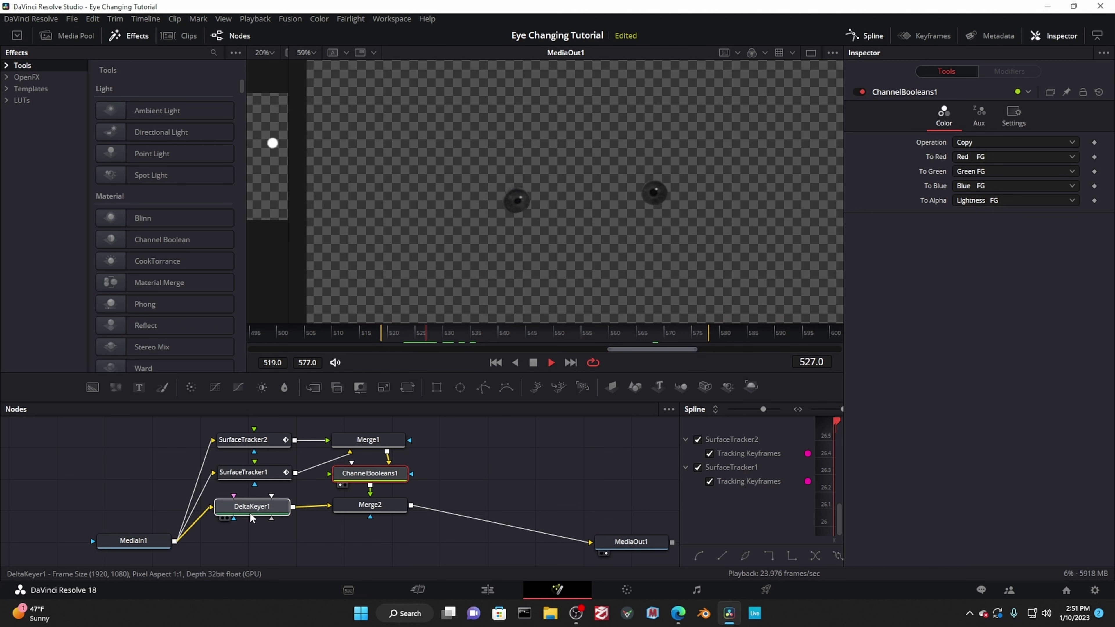
# Group the six mask-building nodes and name the group 'iris masking'
pyautogui.moveTo(417, 532); pyautogui.dragTo(237, 440)
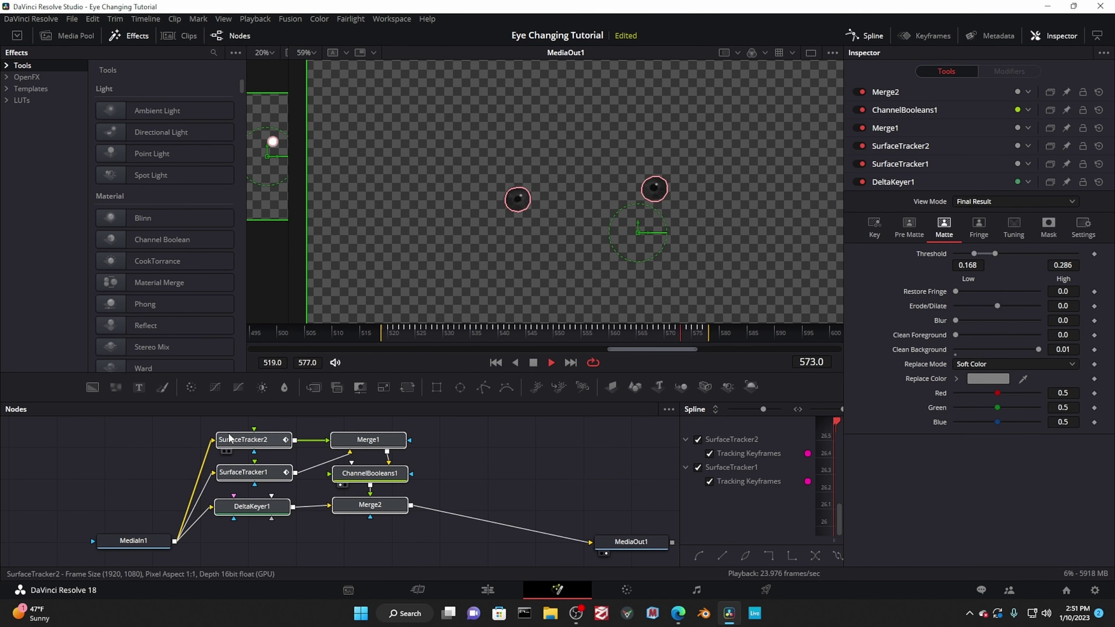
pyautogui.scroll(-2, 388, 487)
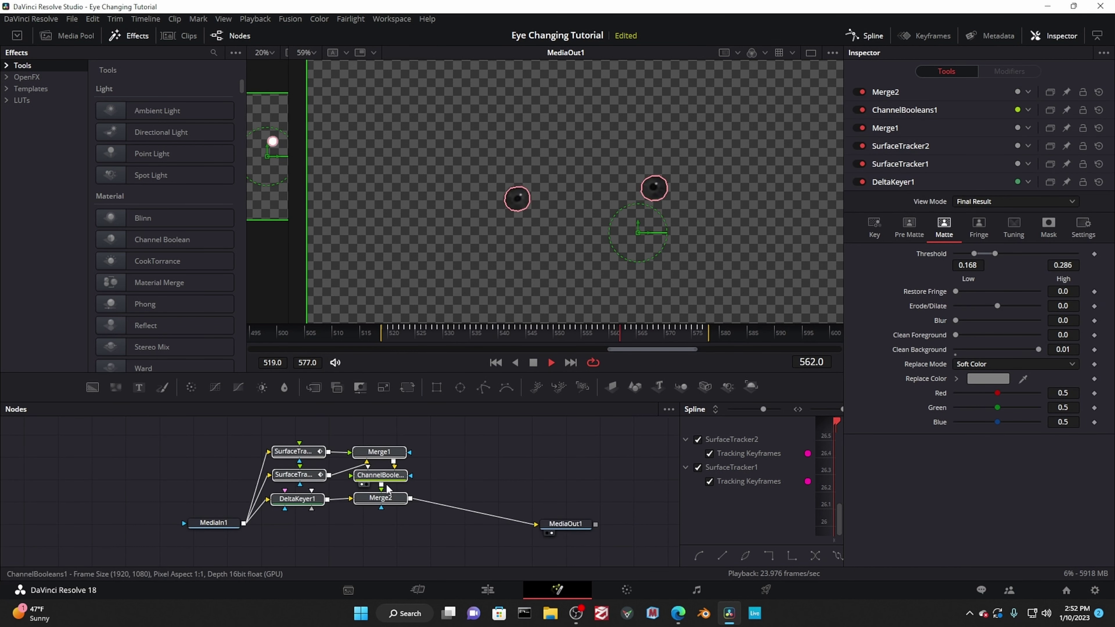
pyautogui.hotkey('ctrl', 'g')
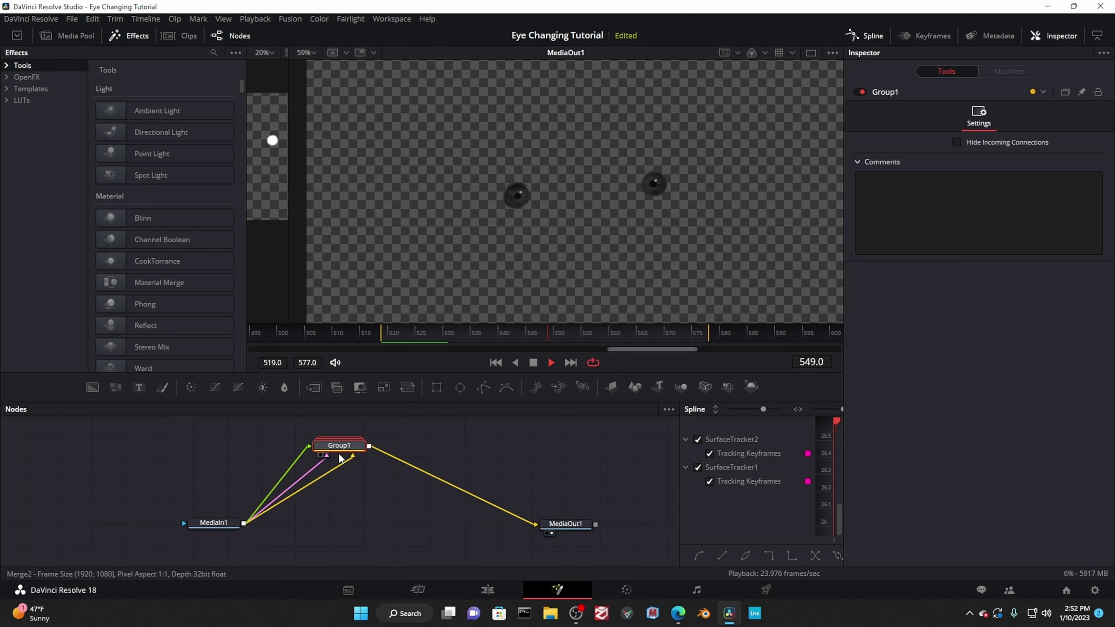
pyautogui.press('F2')
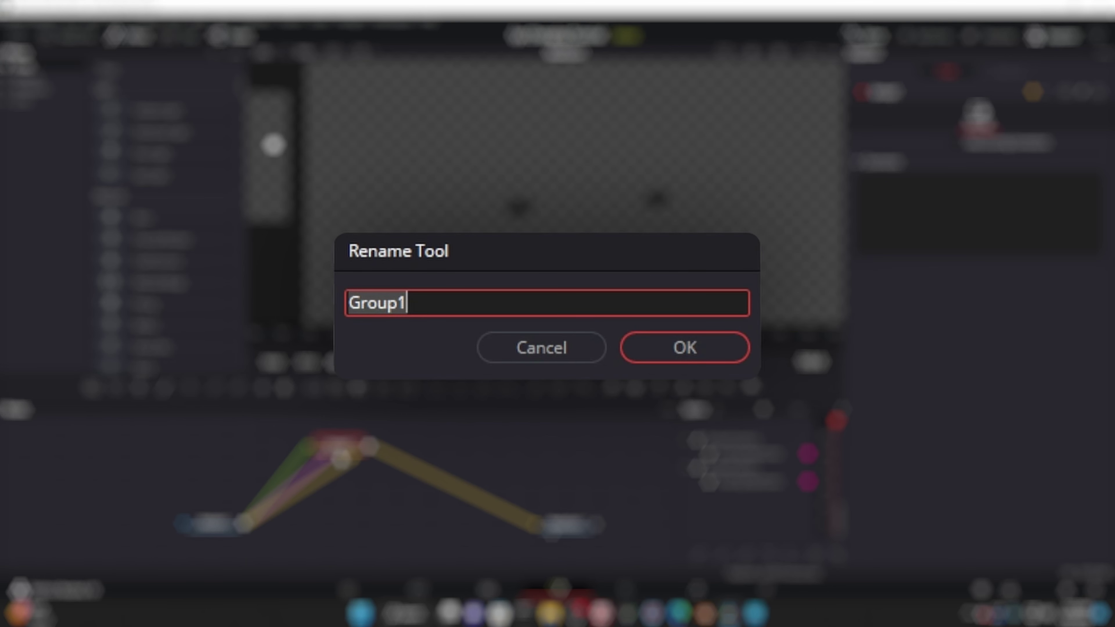
pyautogui.write('iris ')
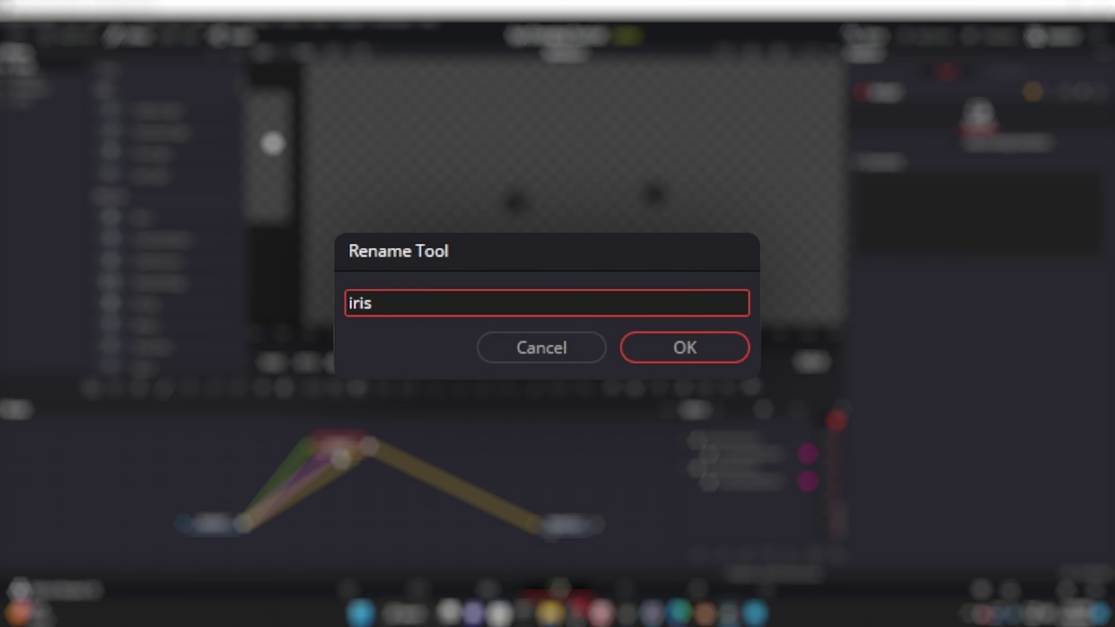
pyautogui.write('masking')
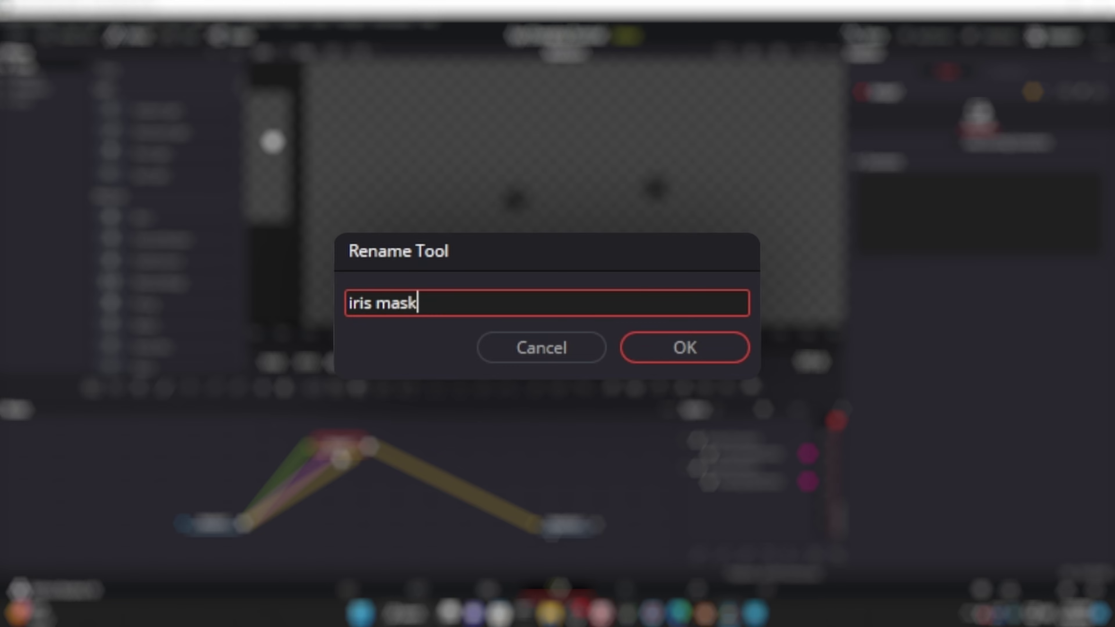
pyautogui.click(646, 353)
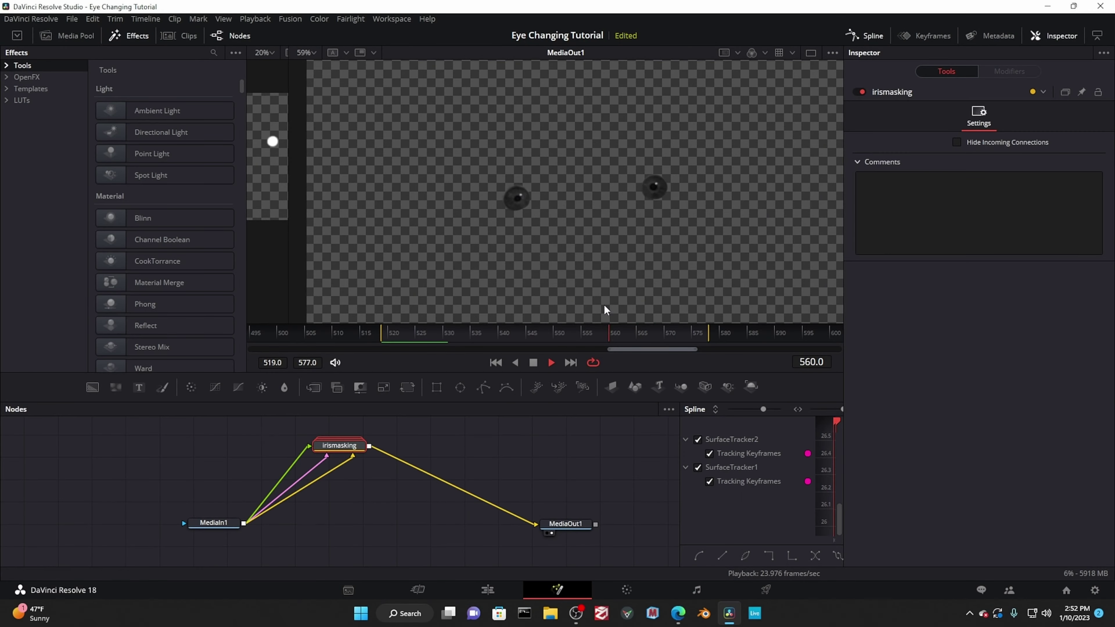
# Insert Merge3 between MediaIn1 and MediaOut1 with irismasking as its foreground
pyautogui.moveTo(313, 388); pyautogui.dragTo(360, 530)
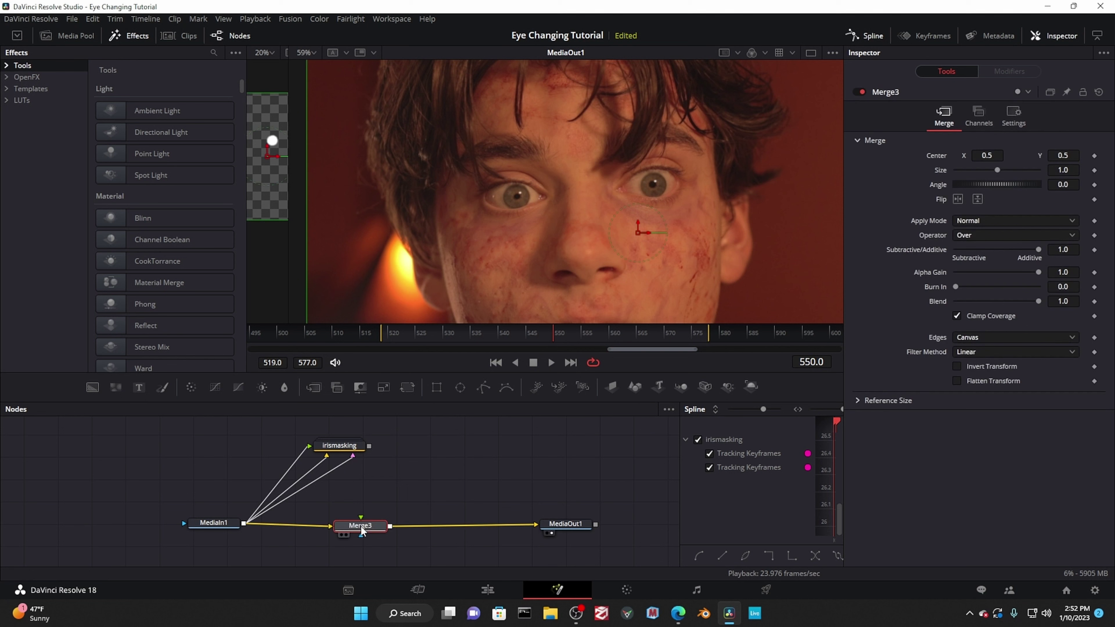
pyautogui.moveTo(368, 445); pyautogui.dragTo(357, 521)
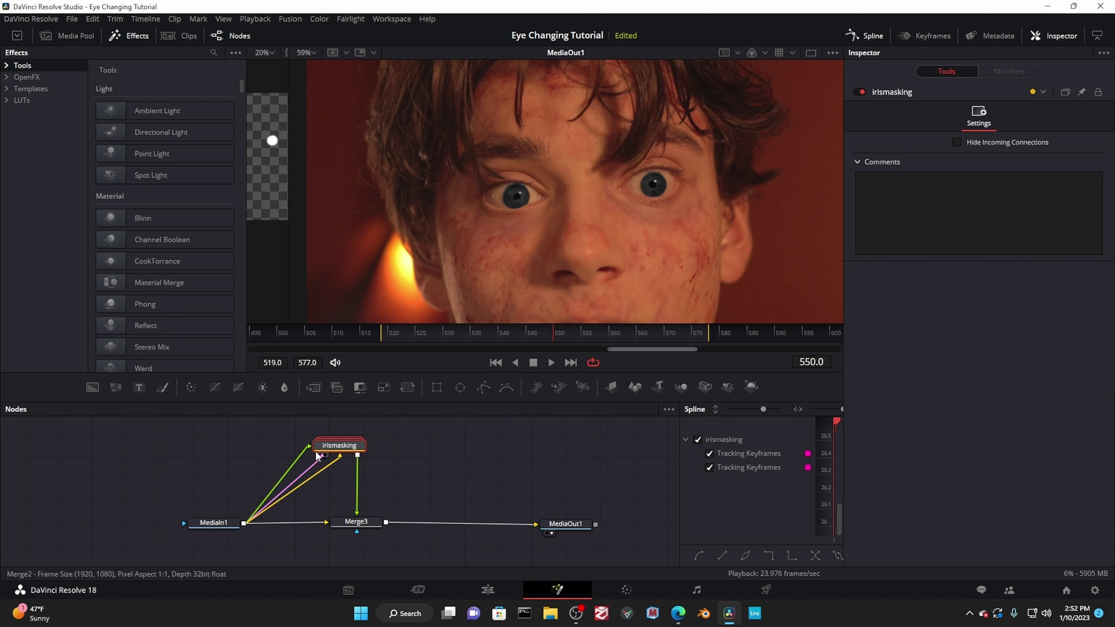
pyautogui.click(359, 443)
# Set DeltaKeyer1's Replace Mode to Source and compare it toggled off and on
pyautogui.click(302, 505)
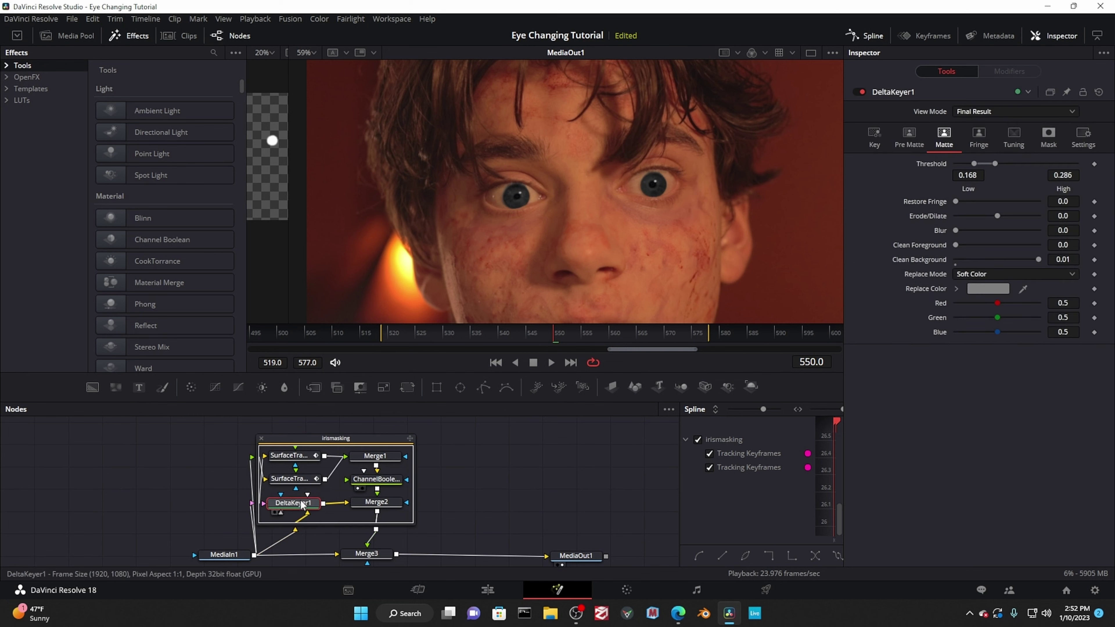
pyautogui.click(985, 275)
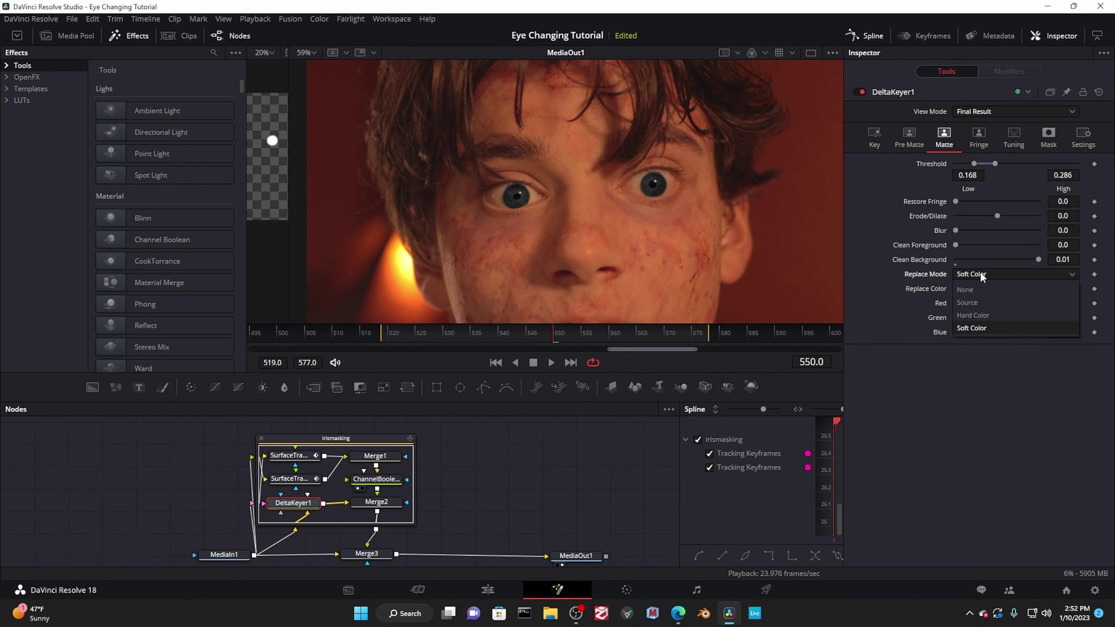
pyautogui.click(968, 303)
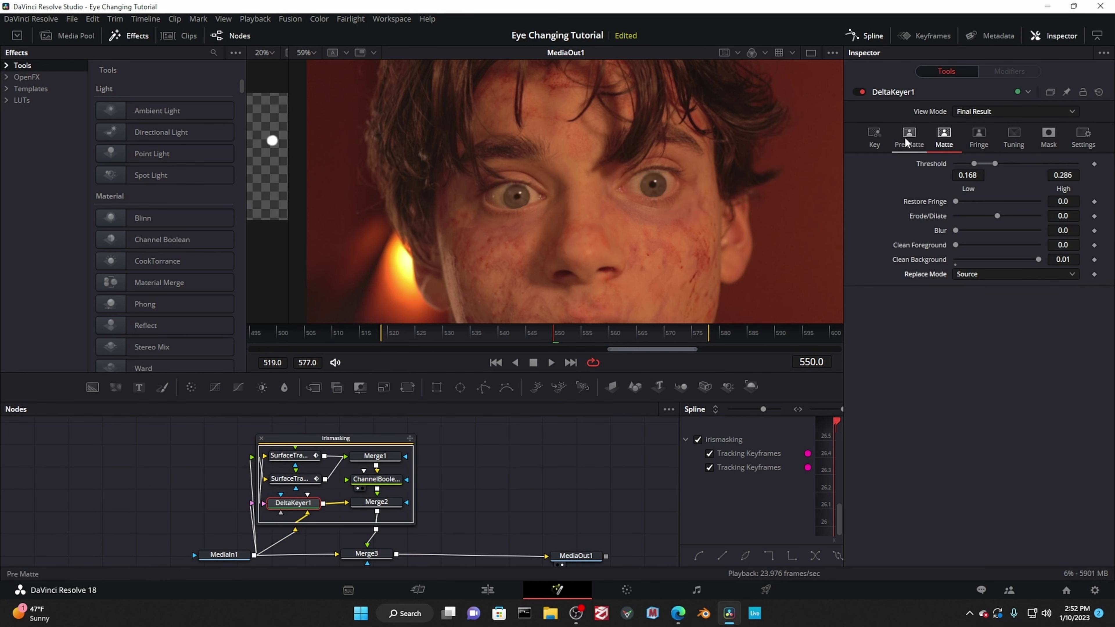
pyautogui.click(861, 92)
pyautogui.click(861, 92)
pyautogui.click(861, 93)
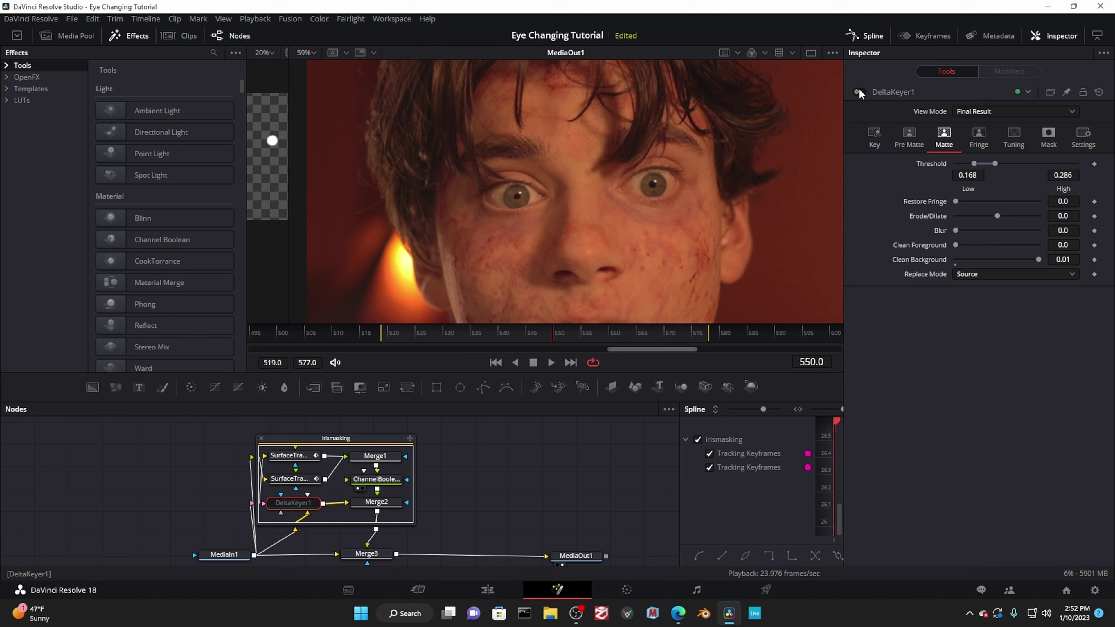
pyautogui.click(862, 92)
# Add a Color Corrector between the irismasking group and Merge3
pyautogui.click(261, 438)
pyautogui.click(191, 387)
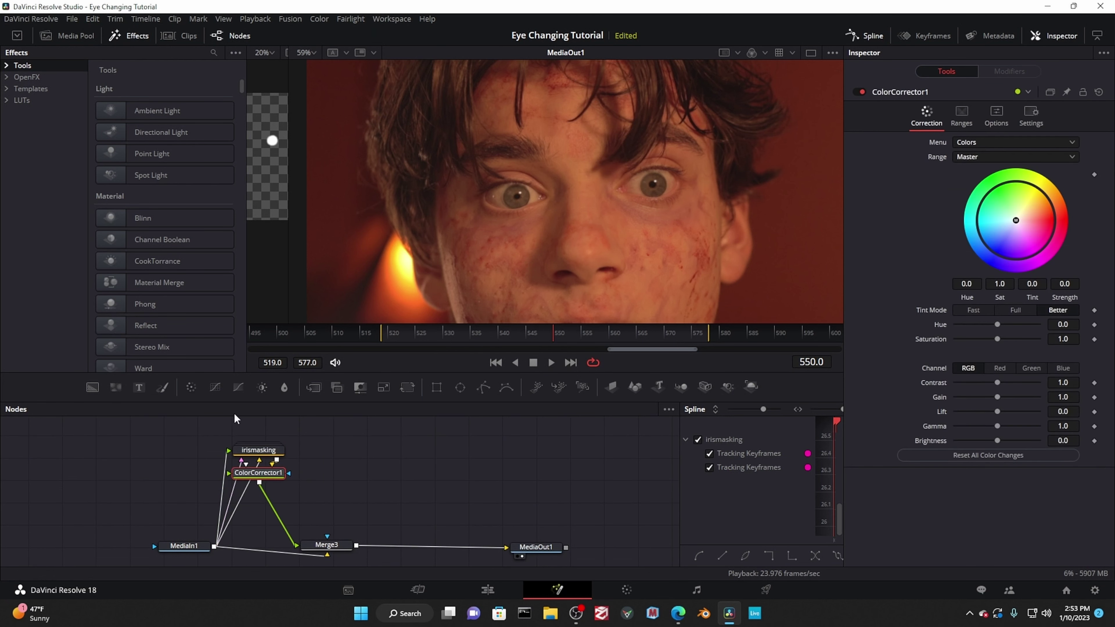
pyautogui.moveTo(274, 477); pyautogui.dragTo(343, 455)
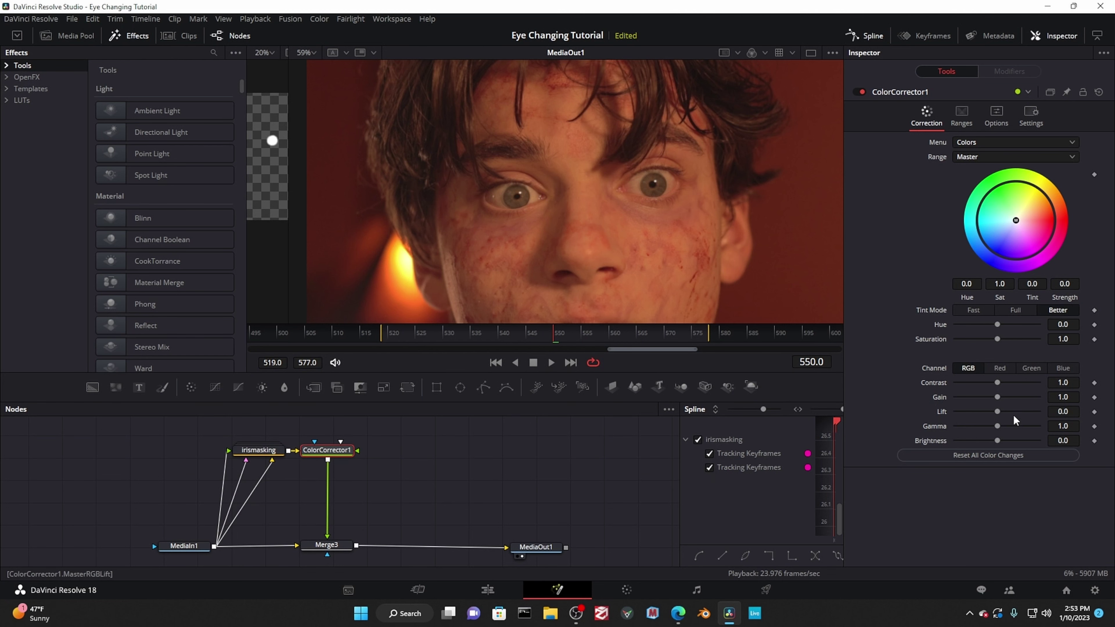
# Try and undo gamma, brightness and contrast tweaks, then enable Pre-Divide / Post-Multiply
pyautogui.moveTo(997, 426); pyautogui.dragTo(1021, 441)
pyautogui.hotkey('ctrl', 'z')
pyautogui.hotkey('ctrl', 'z')
pyautogui.moveTo(997, 382)
pyautogui.mouseDown()
pyautogui.moveTo(979, 384)
pyautogui.moveTo(1012, 386)
pyautogui.mouseUp()
pyautogui.hotkey('ctrl', 'z')
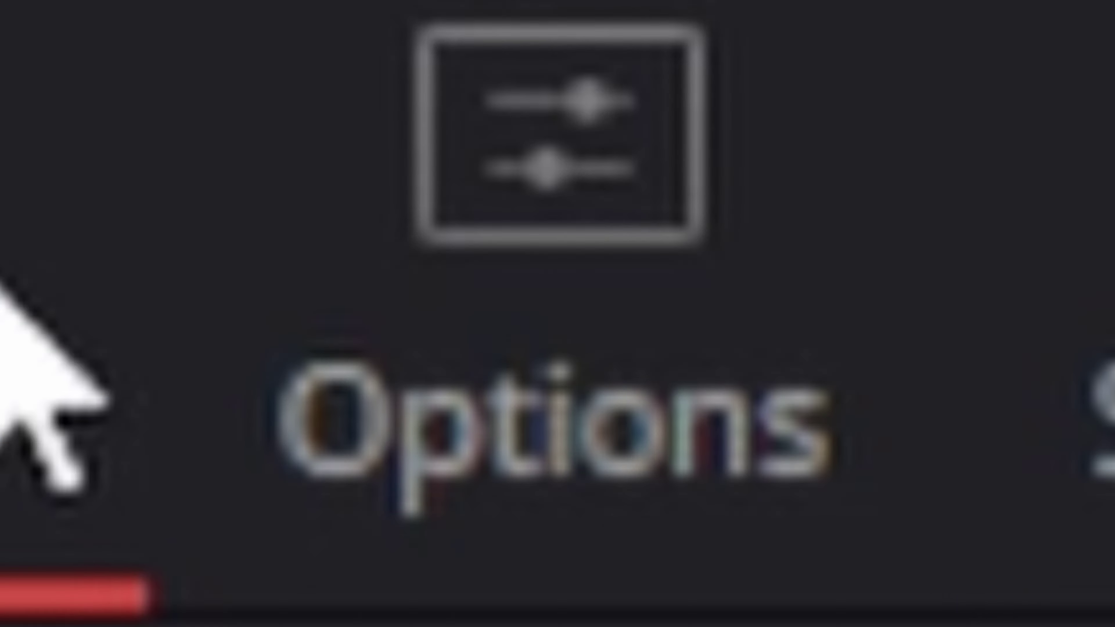
pyautogui.click(1004, 117)
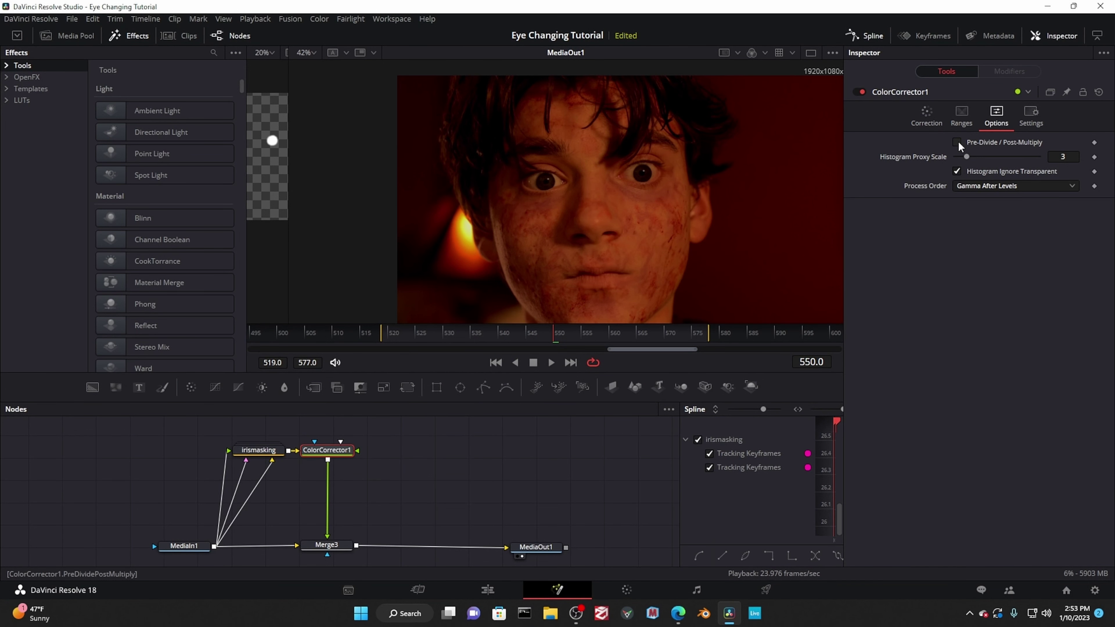
pyautogui.click(957, 143)
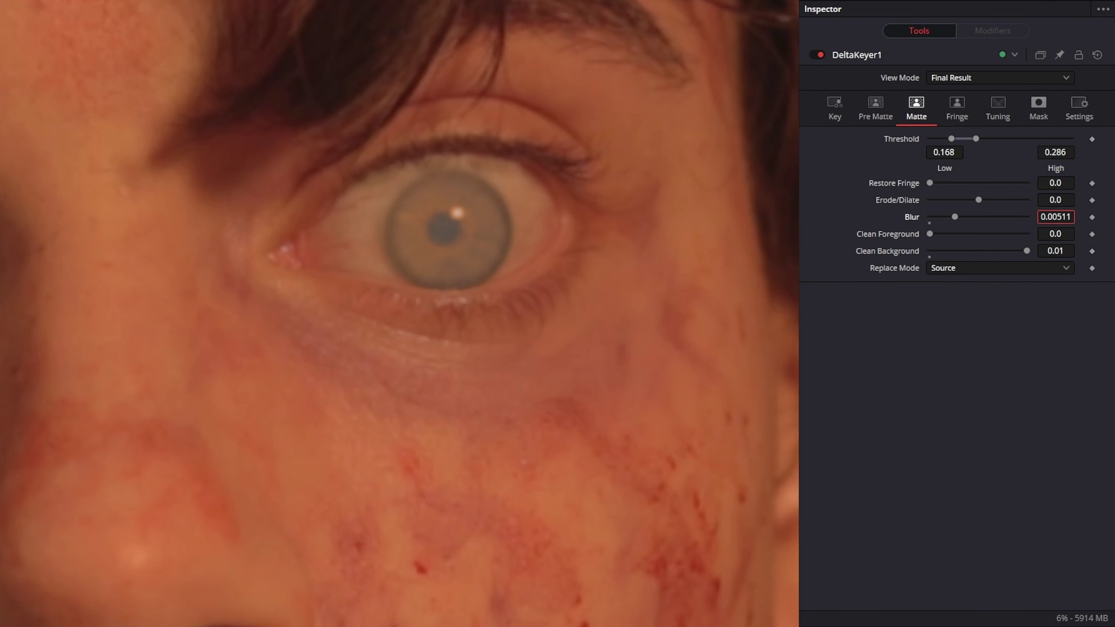
# Lower the DeltaKeyer's Erode/Dilate to shrink the iris matte edge
pyautogui.moveTo(979, 200); pyautogui.dragTo(962, 199)
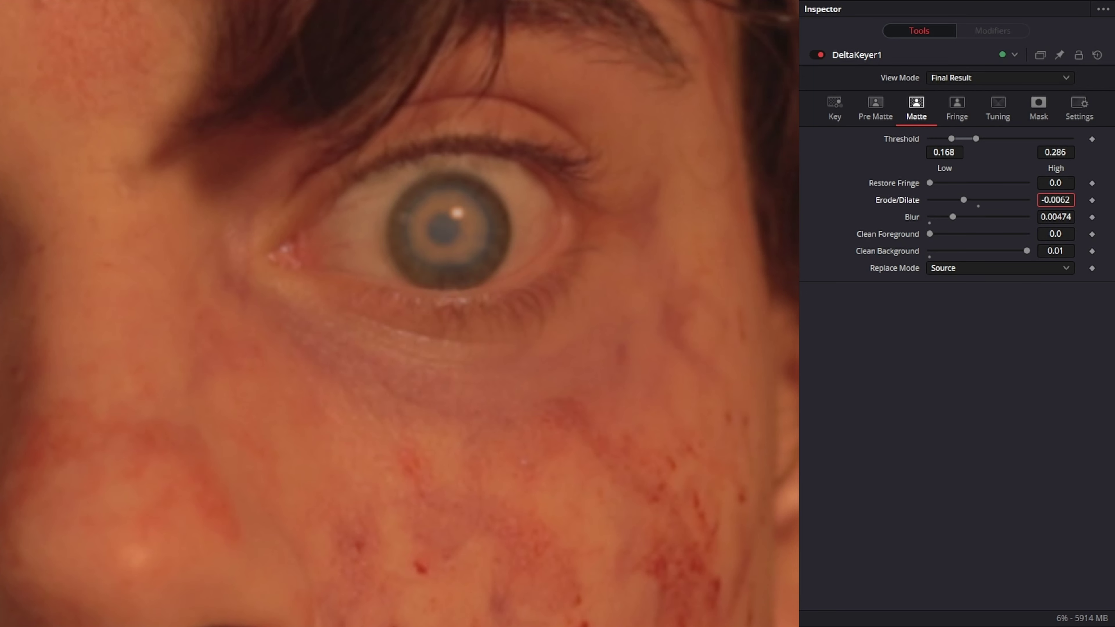
pyautogui.scroll(-3, 279, 241)
pyautogui.scroll(-1, 575, 250)
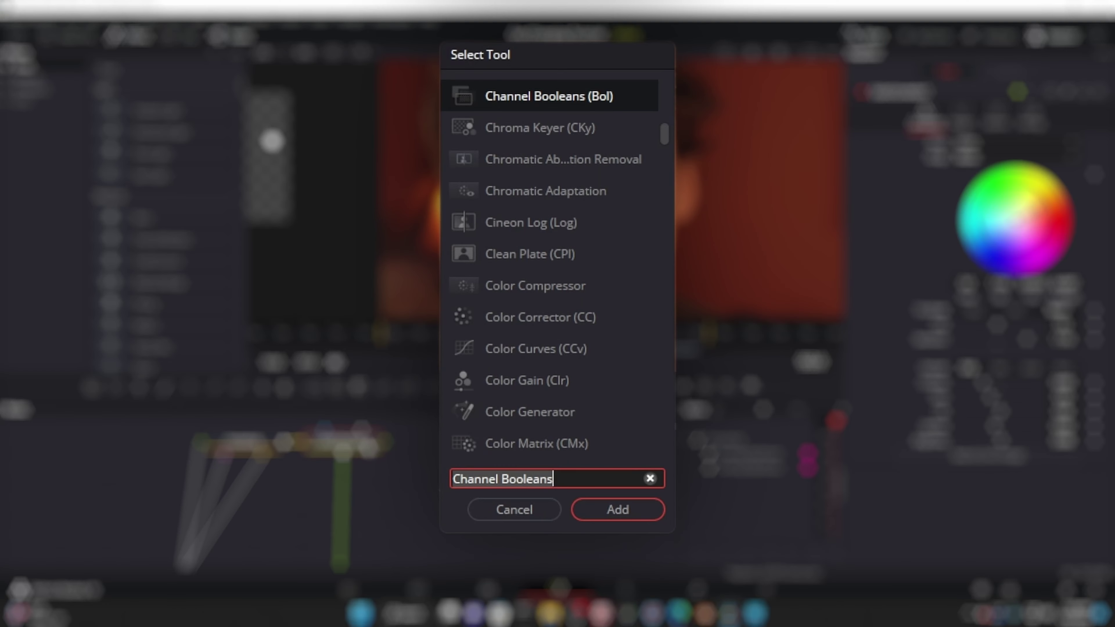
# Add a Sharpen tool to the irises with Amount 3.4
pyautogui.write('sharp')
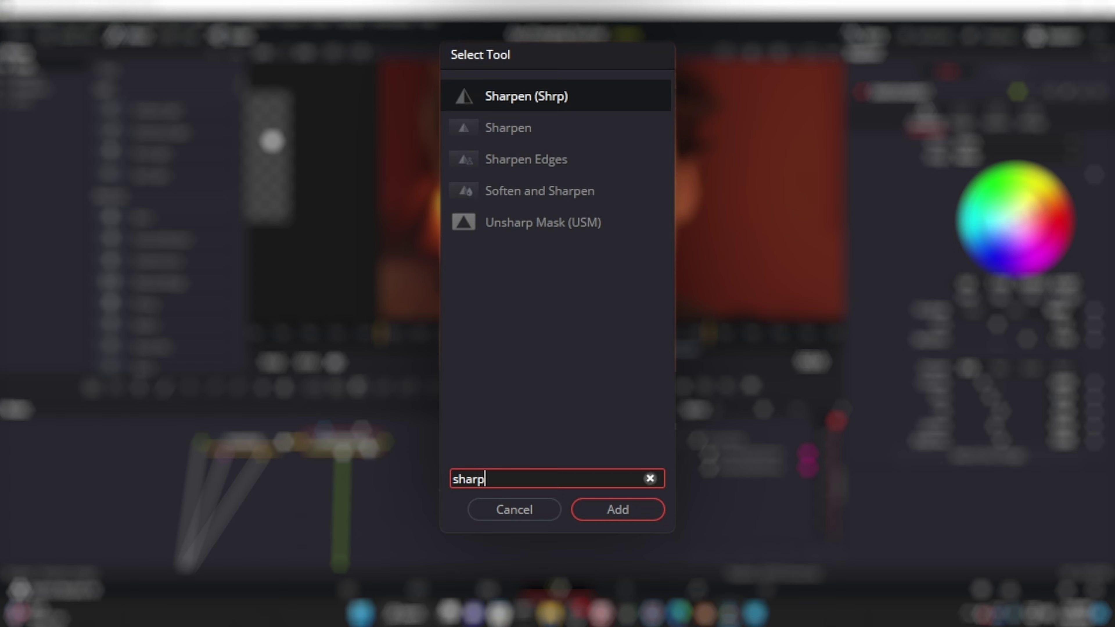
pyautogui.press('Return')
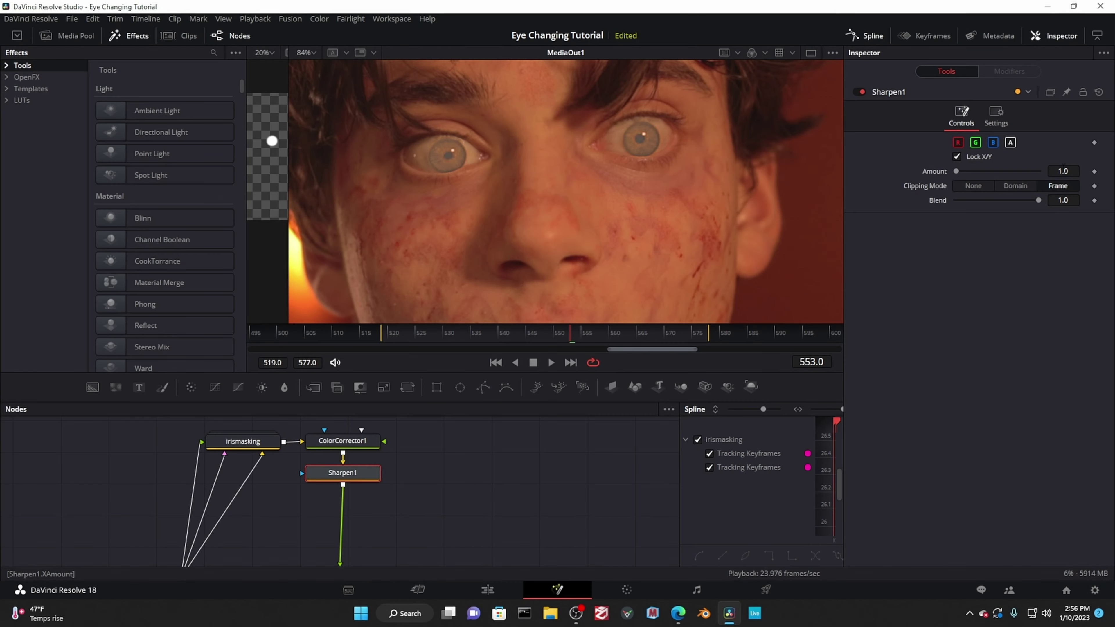
pyautogui.click(1063, 171)
pyautogui.write('3.4')
pyautogui.press('Return')
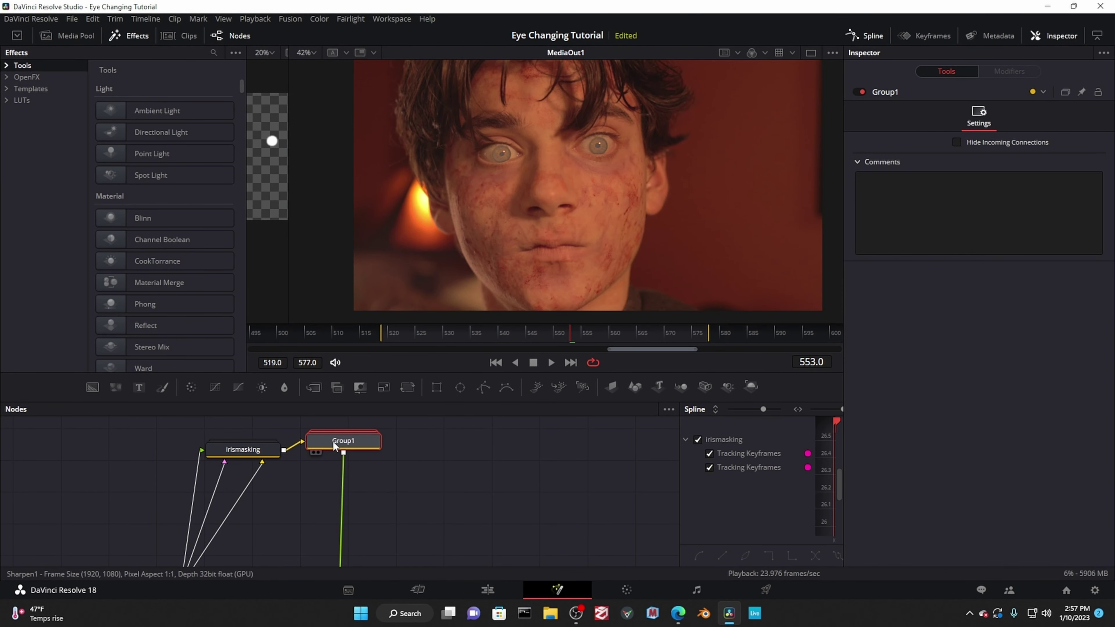
# Rename the group to 'Iris adjustments'
pyautogui.press('F2')
pyautogui.write('Iris adjustments')
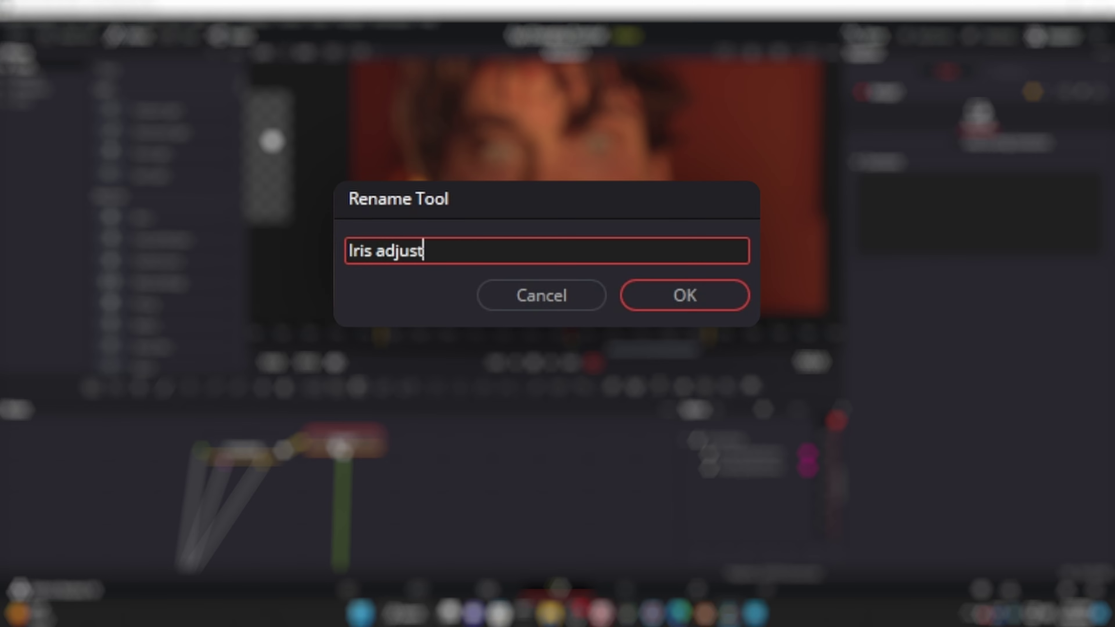
pyautogui.press('Return')
# Set Merge3's Apply Mode to Color Dodge so the irises glow orange
pyautogui.scroll(-3, 364, 455)
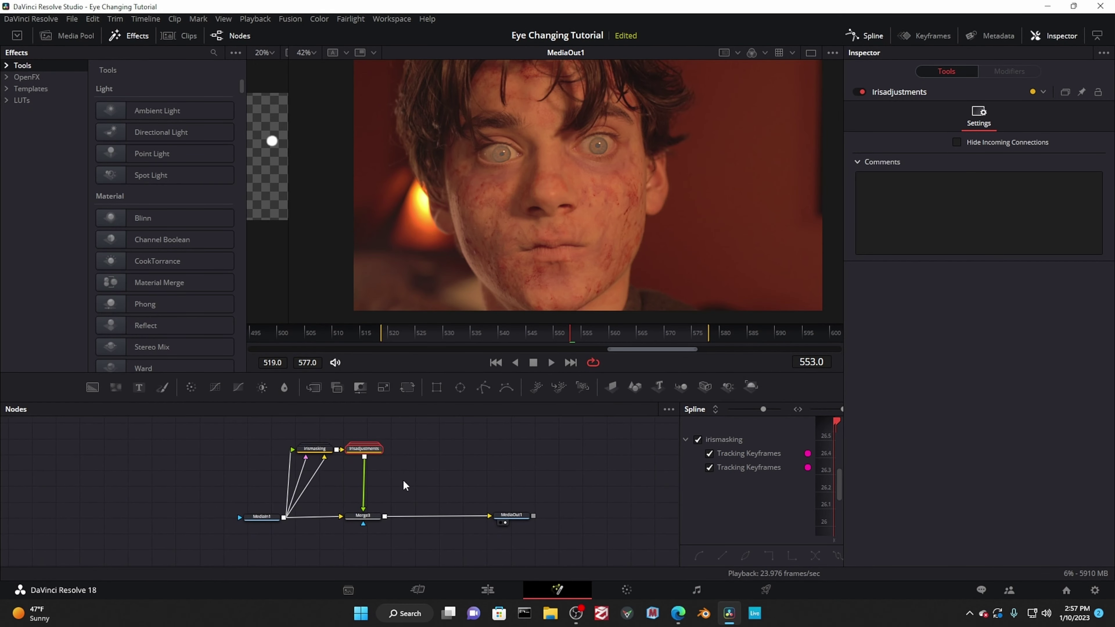
pyautogui.click(350, 532)
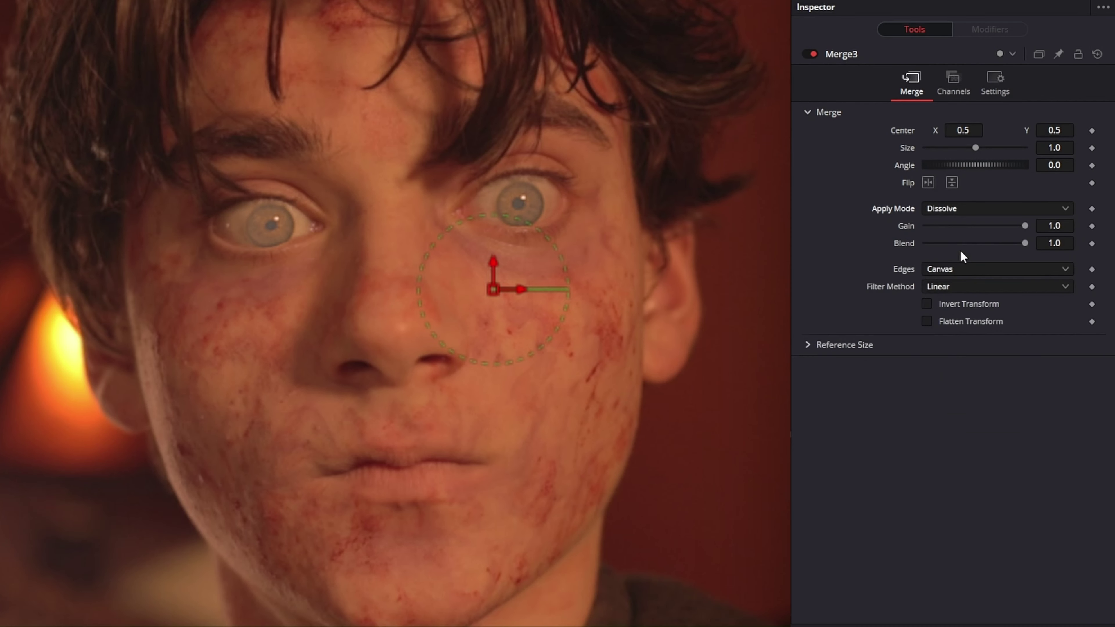
pyautogui.click(966, 208)
pyautogui.click(961, 376)
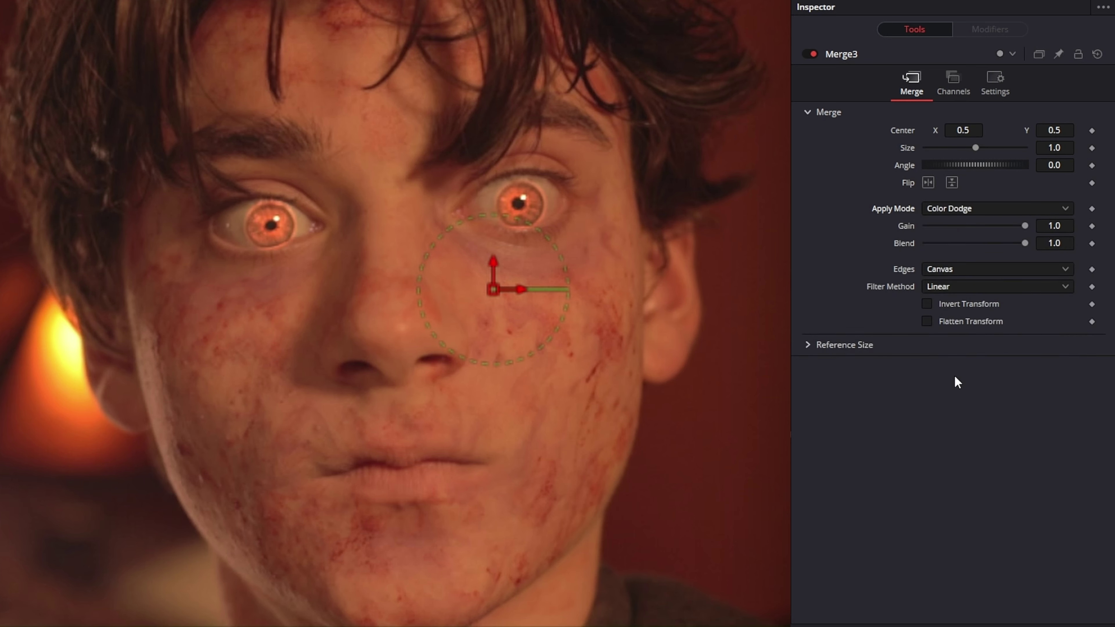
# Add a Magic Mask off Merge3 and stroke both the left and right eyes
pyautogui.hotkey('ctrl', 'z')
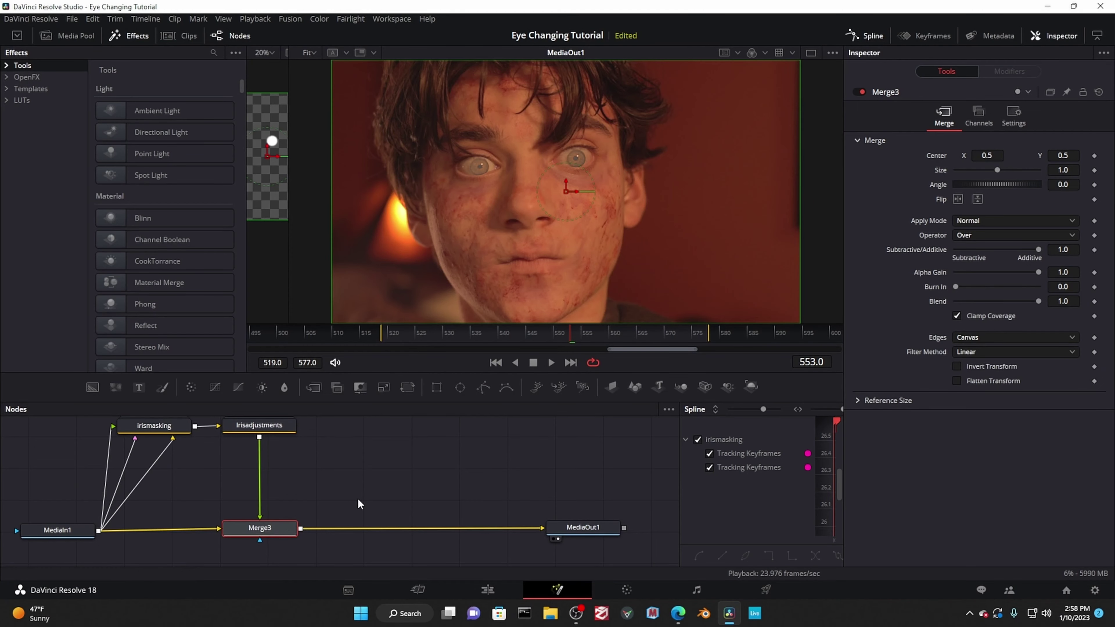
pyautogui.hotkey('shift', 'space')
pyautogui.write('magi')
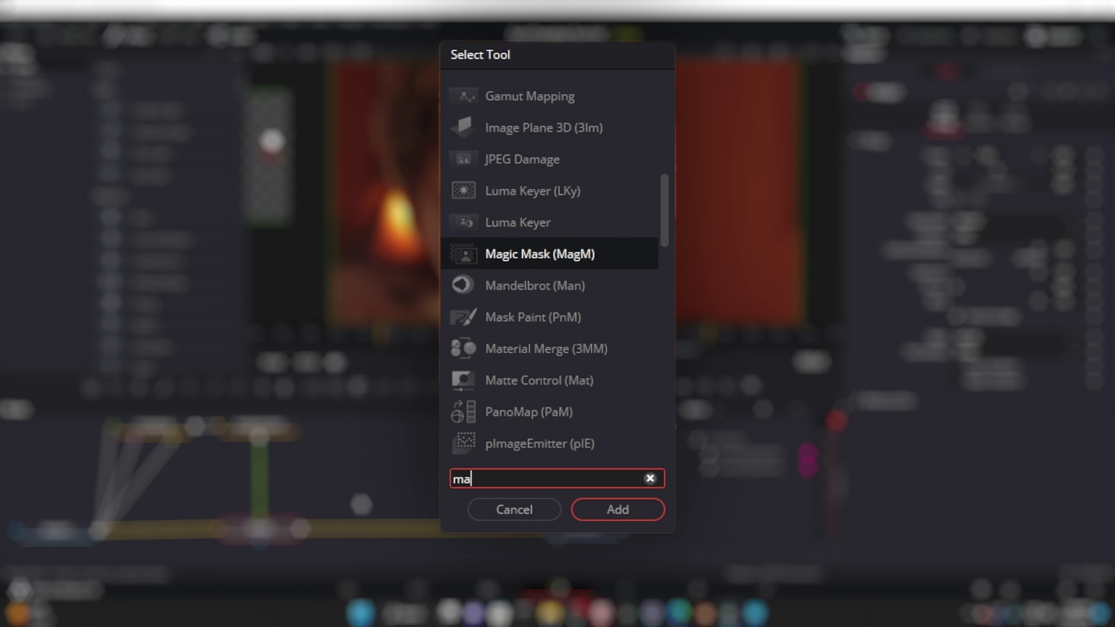
pyautogui.click(633, 509)
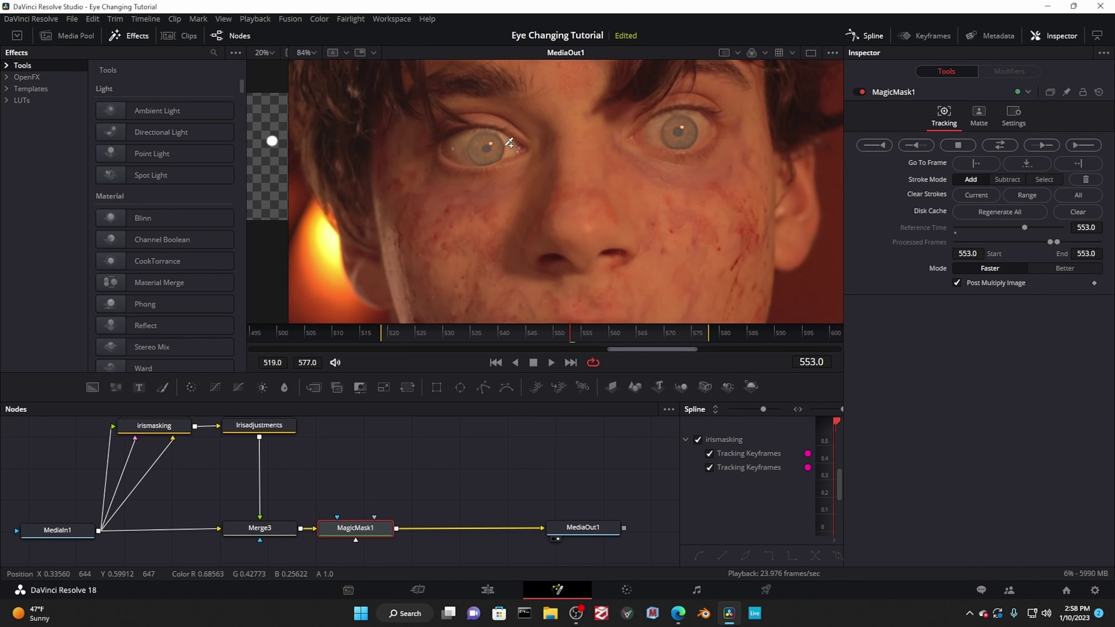
pyautogui.moveTo(511, 144)
pyautogui.mouseDown()
pyautogui.moveTo(450, 145)
pyautogui.moveTo(504, 144)
pyautogui.mouseUp()
pyautogui.hotkey('ctrl', 'p')
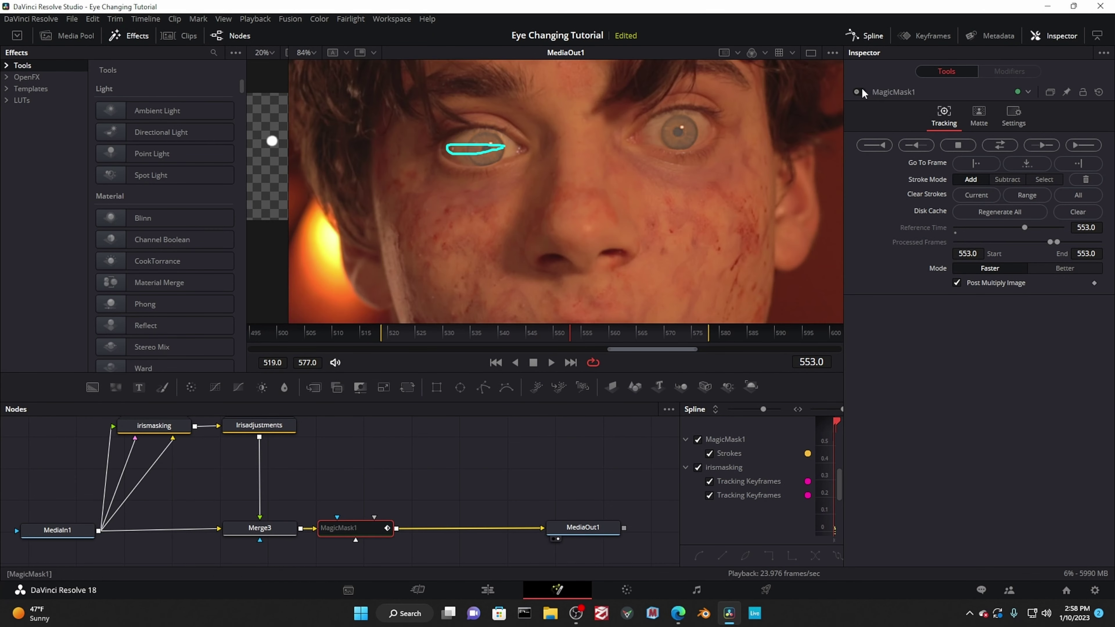
pyautogui.moveTo(705, 127)
pyautogui.mouseDown()
pyautogui.moveTo(654, 128)
pyautogui.moveTo(707, 129)
pyautogui.mouseUp()
pyautogui.click(859, 92)
# Subtract the stray areas beside and beneath the right eye, then track the mask both ways
pyautogui.click(1008, 179)
pyautogui.moveTo(742, 95); pyautogui.dragTo(791, 155)
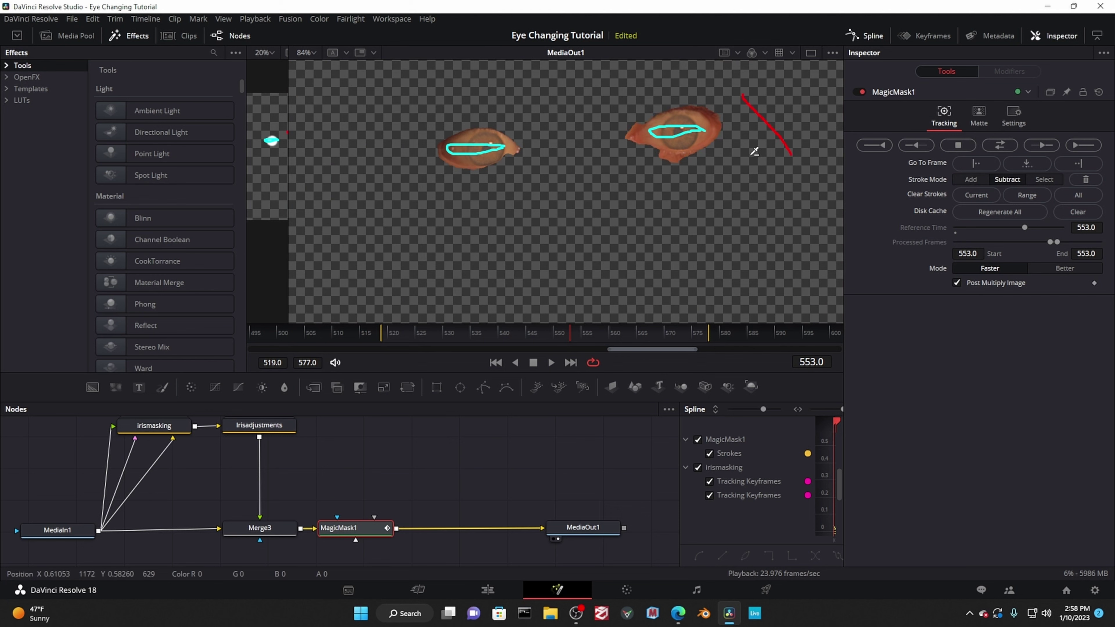
pyautogui.moveTo(648, 159); pyautogui.dragTo(695, 159)
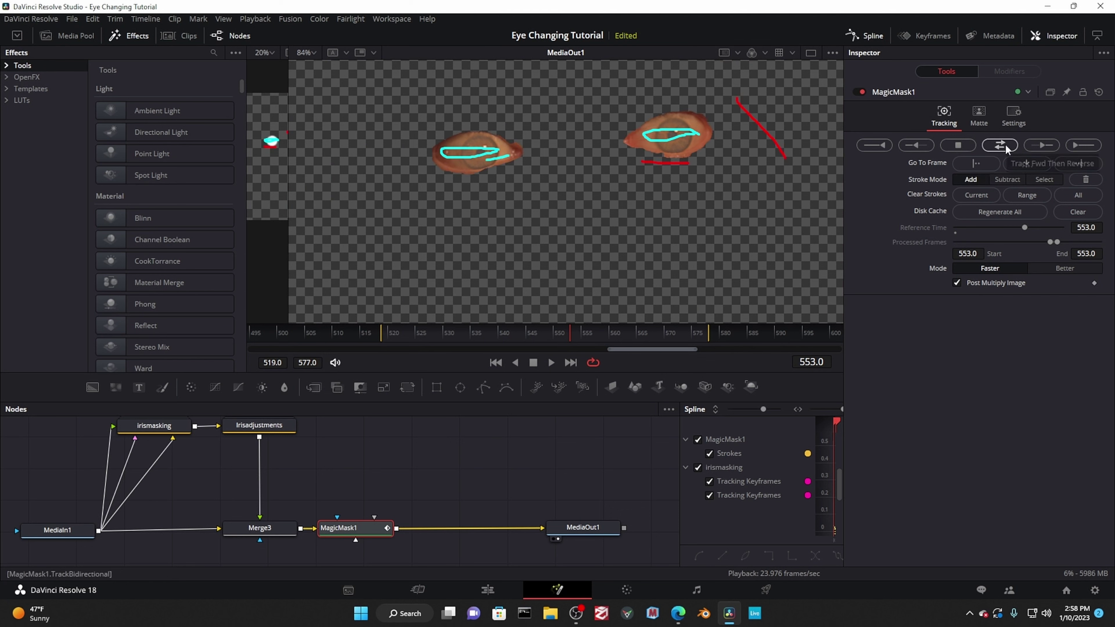
pyautogui.click(1041, 145)
# Soften the eye matte with Blur 3.27 and Erode/Dilate 0.00253, checking it in alpha view
pyautogui.click(572, 529)
pyautogui.click(339, 528)
pyautogui.click(978, 117)
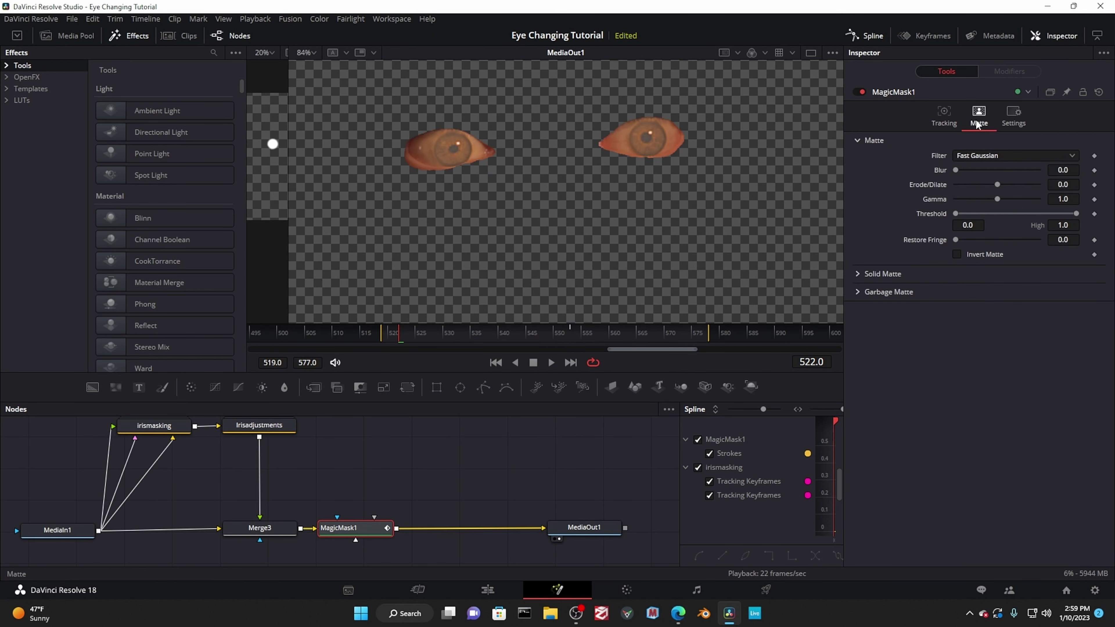
pyautogui.click(1063, 170)
pyautogui.write('3.15')
pyautogui.moveTo(997, 184); pyautogui.dragTo(1003, 185)
pyautogui.press('a')
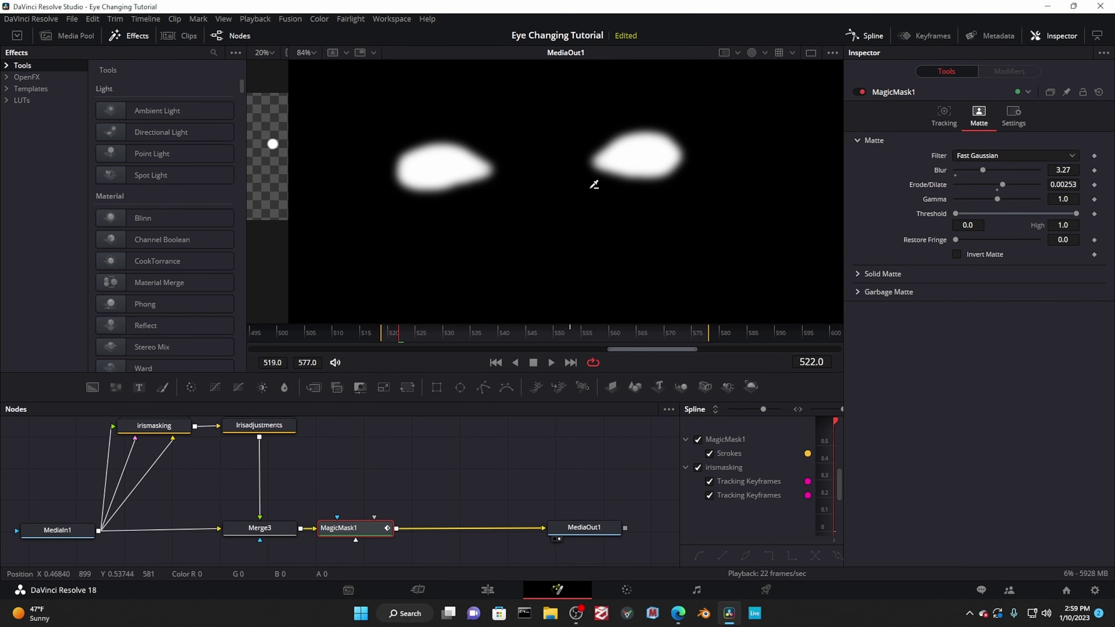
pyautogui.press('c')
# Move MagicMask1 above the main line and wire Merge3 directly to MediaOut1
pyautogui.moveTo(351, 529); pyautogui.dragTo(351, 497)
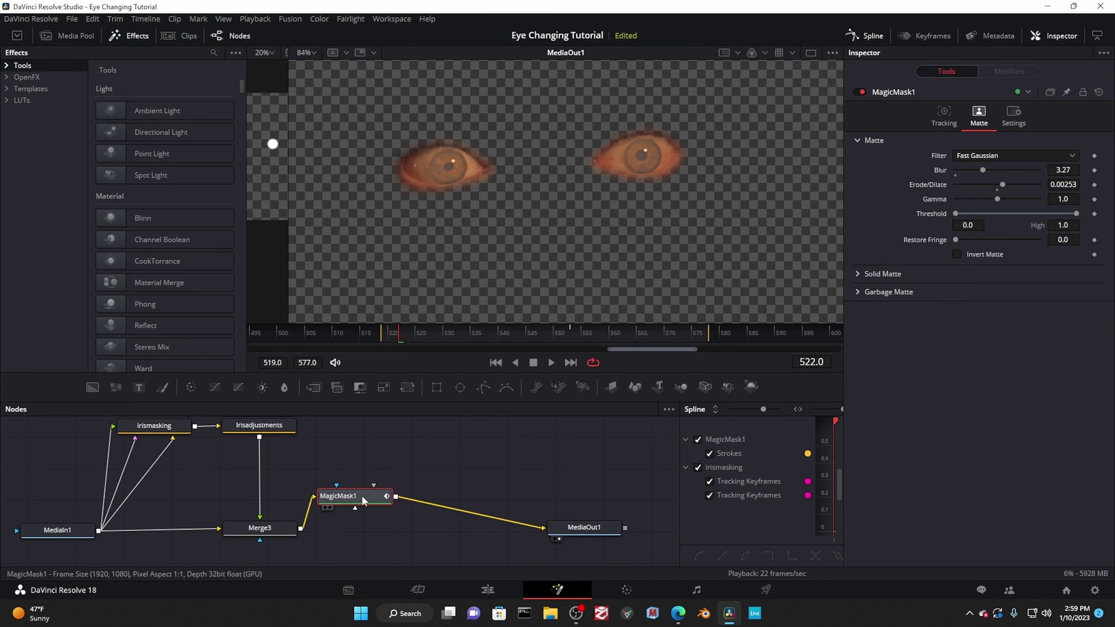
pyautogui.moveTo(300, 529); pyautogui.dragTo(544, 529)
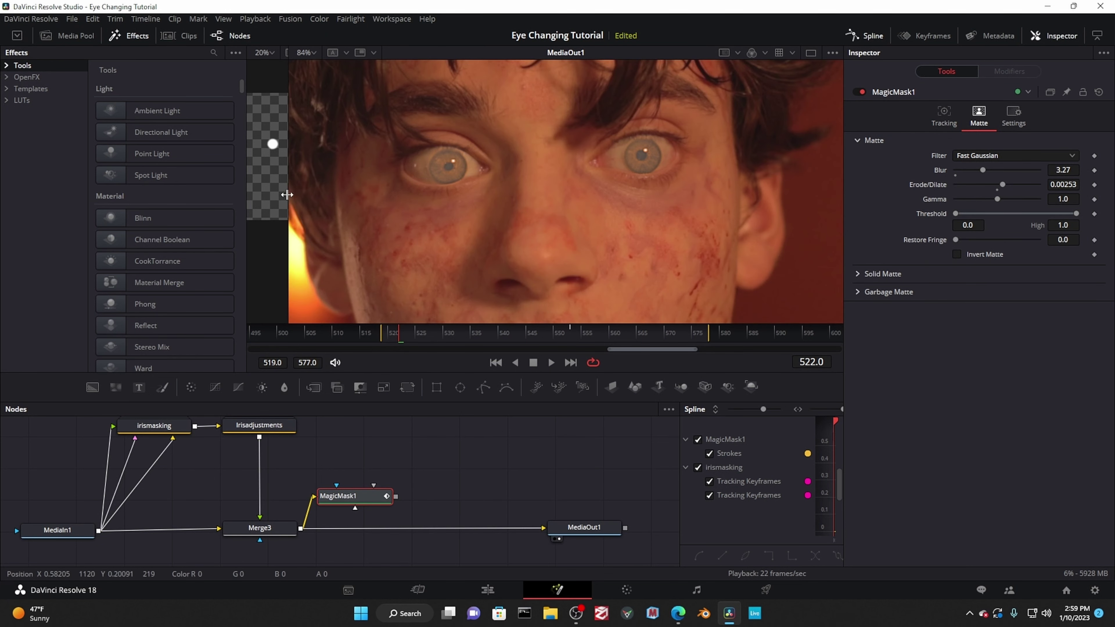
pyautogui.moveTo(287, 193); pyautogui.dragTo(718, 209)
# Add a Color Corrector after MagicMask1 with Saturation 1.11 and Contrast 1.11
pyautogui.hotkey('ctrl', 'f')
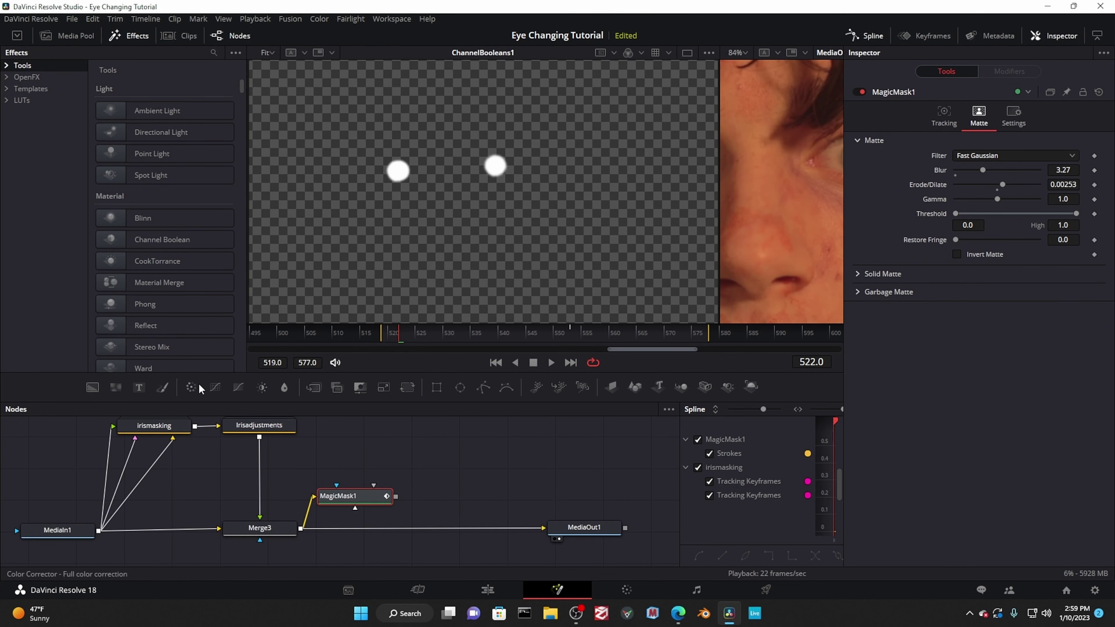
pyautogui.click(191, 387)
pyautogui.press('1')
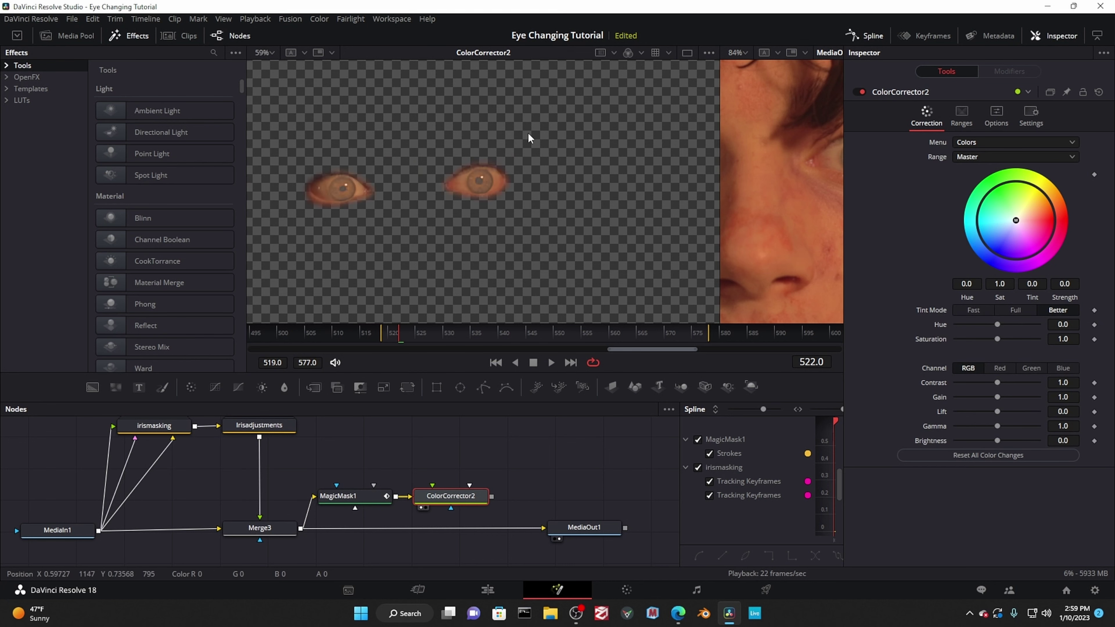
pyautogui.moveTo(997, 340); pyautogui.dragTo(1005, 340)
pyautogui.moveTo(997, 382)
pyautogui.mouseDown()
pyautogui.moveTo(1014, 381)
pyautogui.moveTo(1001, 380)
pyautogui.mouseUp()
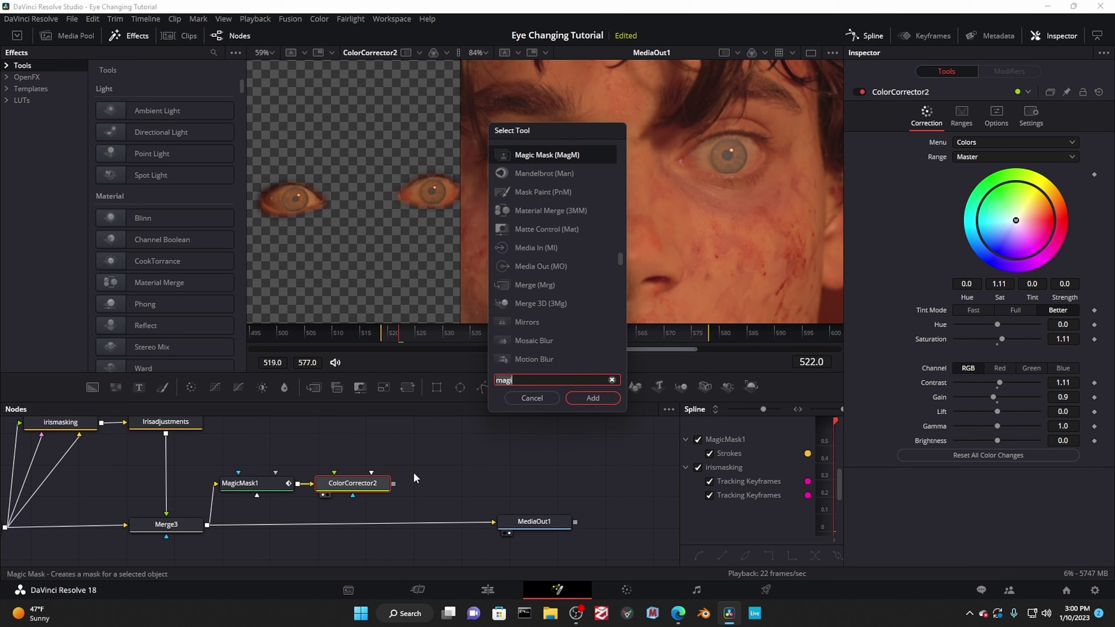
# Follow the correction with Sharpen Edges and a Blur of size 0.4
pyautogui.press('BackSpace')
pyautogui.press('BackSpace')
pyautogui.press('BackSpace')
pyautogui.press('BackSpace')
pyautogui.write('sharp')
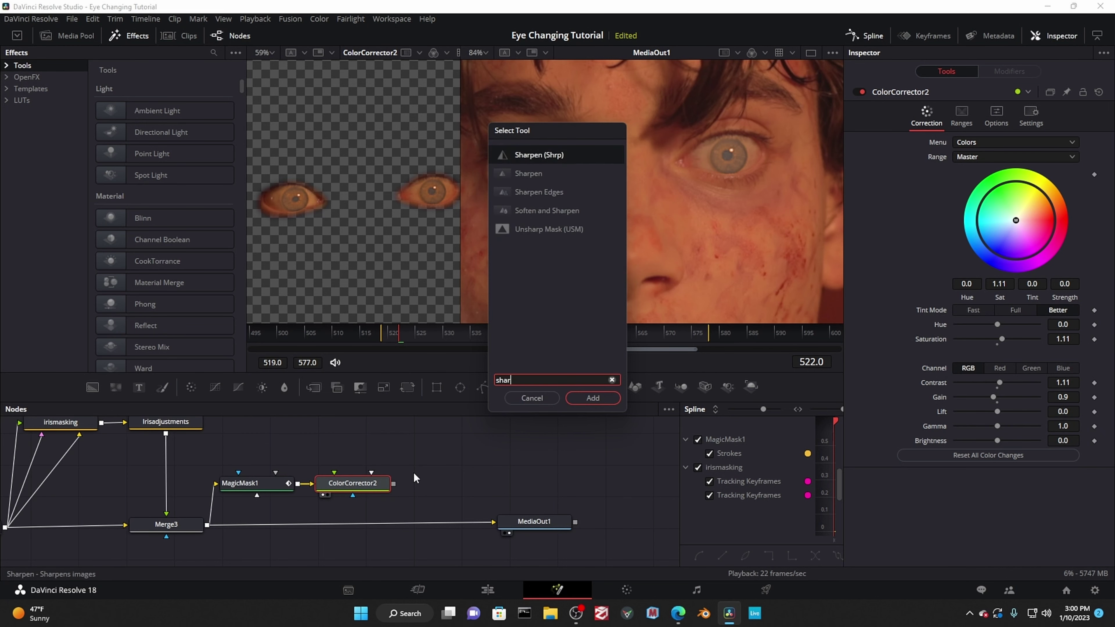
pyautogui.press('Return')
pyautogui.hotkey('shift', 'space')
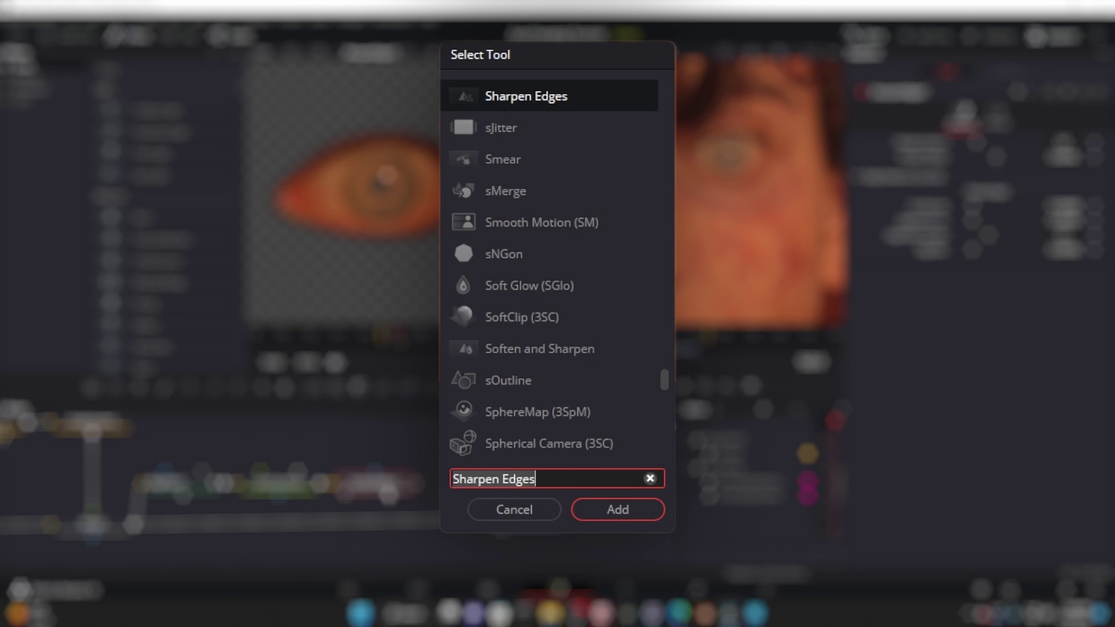
pyautogui.write('blu')
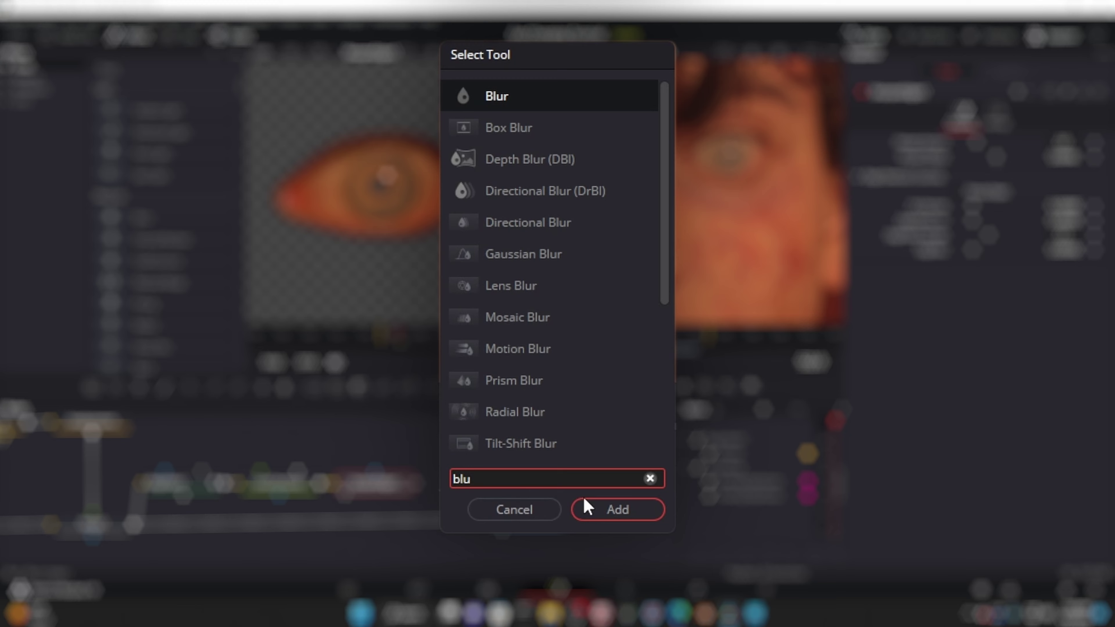
pyautogui.click(584, 500)
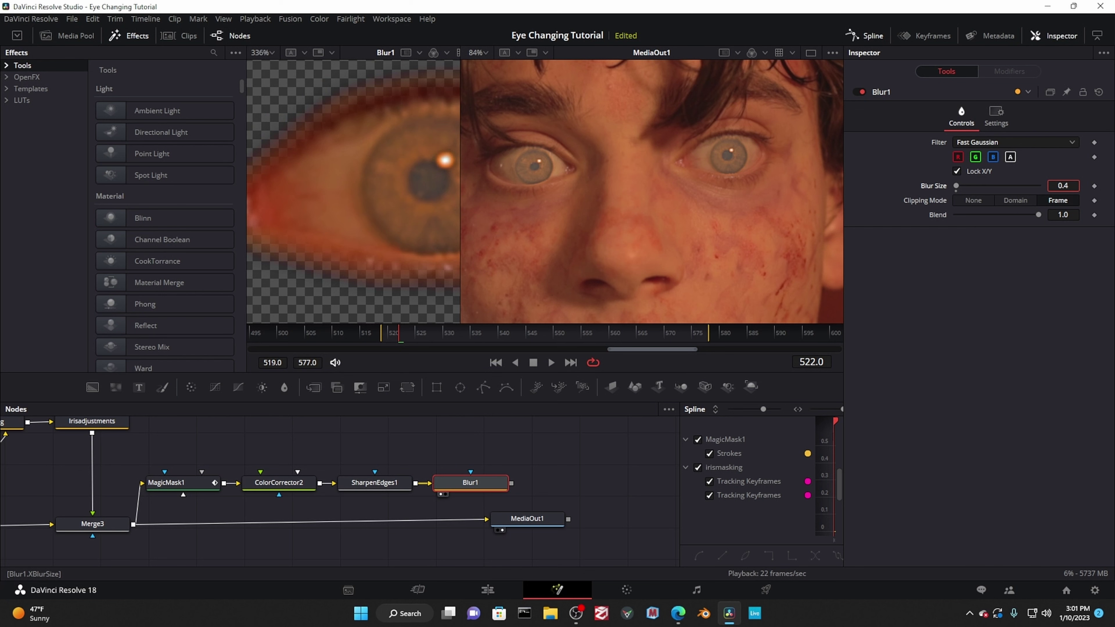
# Composite Blur1 as Merge4's foreground over Merge3, then inspect ColorCorrector2's settings
pyautogui.moveTo(314, 388); pyautogui.dragTo(458, 523)
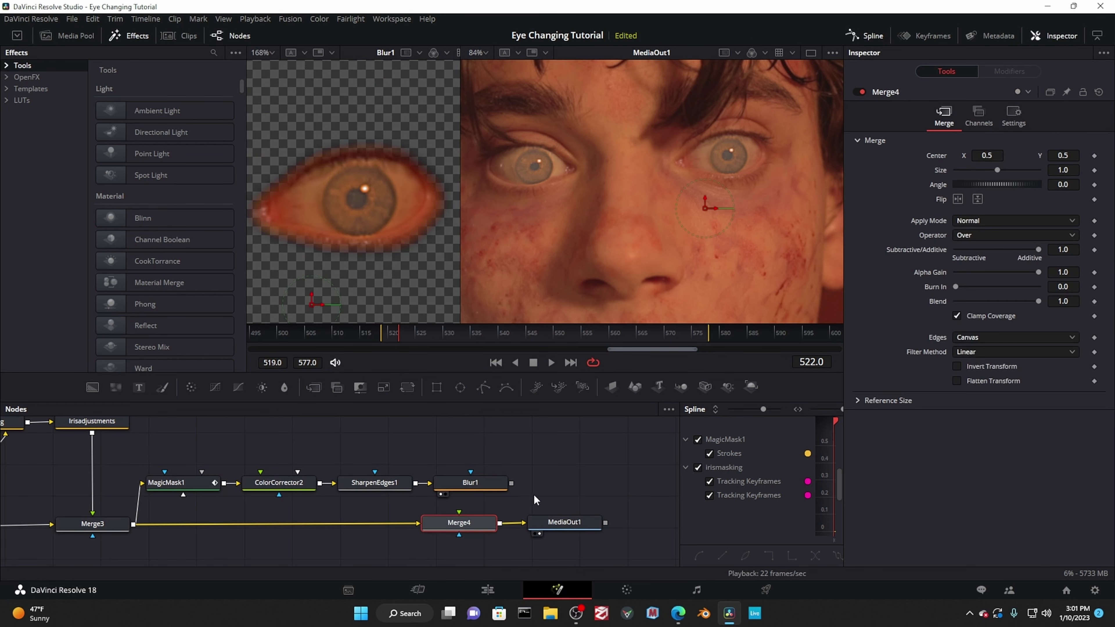
pyautogui.moveTo(511, 483); pyautogui.dragTo(458, 519)
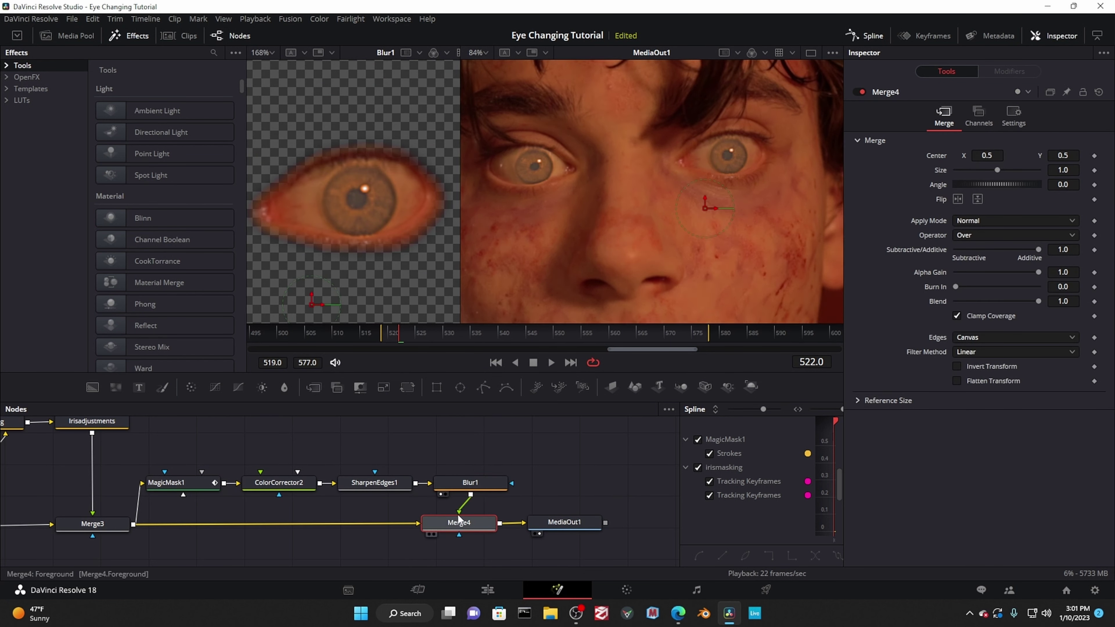
pyautogui.click(279, 482)
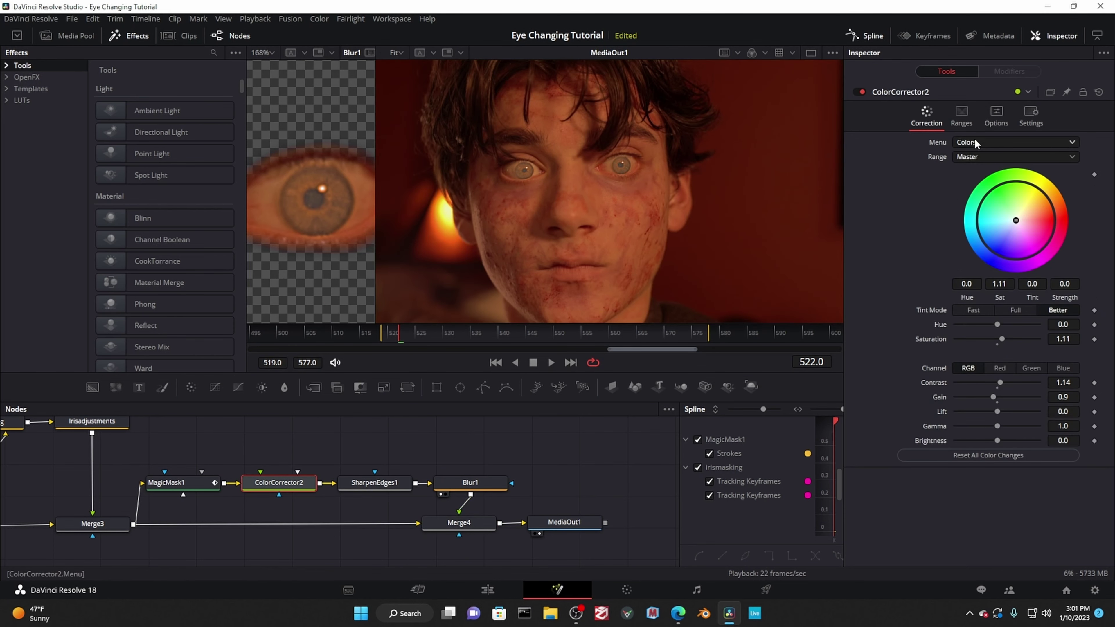
pyautogui.click(996, 123)
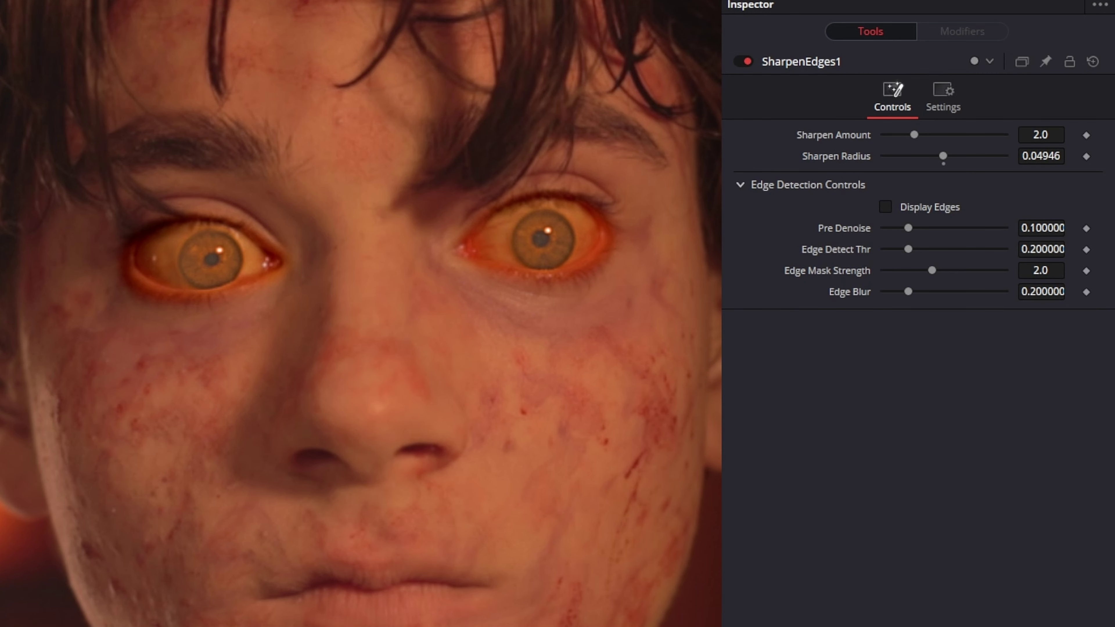
# Set SharpenEdges1's Edge Blur and Edge Detect Threshold to 0, sharpen to 5.0, raise Edge Mask Strength
pyautogui.click(885, 207)
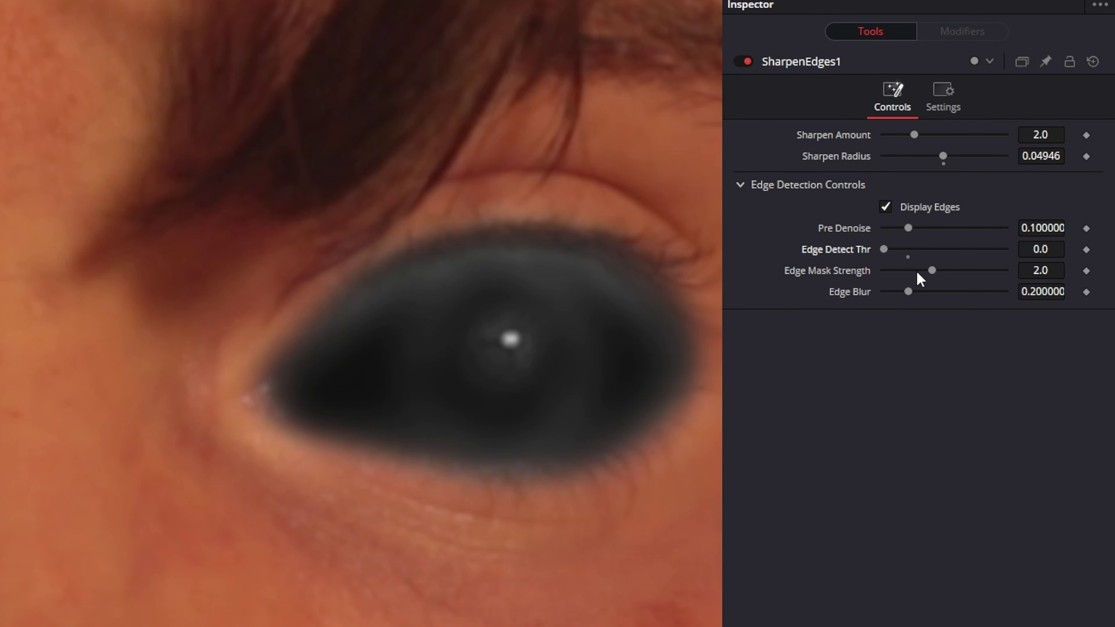
pyautogui.moveTo(907, 292); pyautogui.dragTo(877, 293)
pyautogui.moveTo(931, 270)
pyautogui.mouseDown()
pyautogui.moveTo(970, 267)
pyautogui.moveTo(943, 270)
pyautogui.mouseUp()
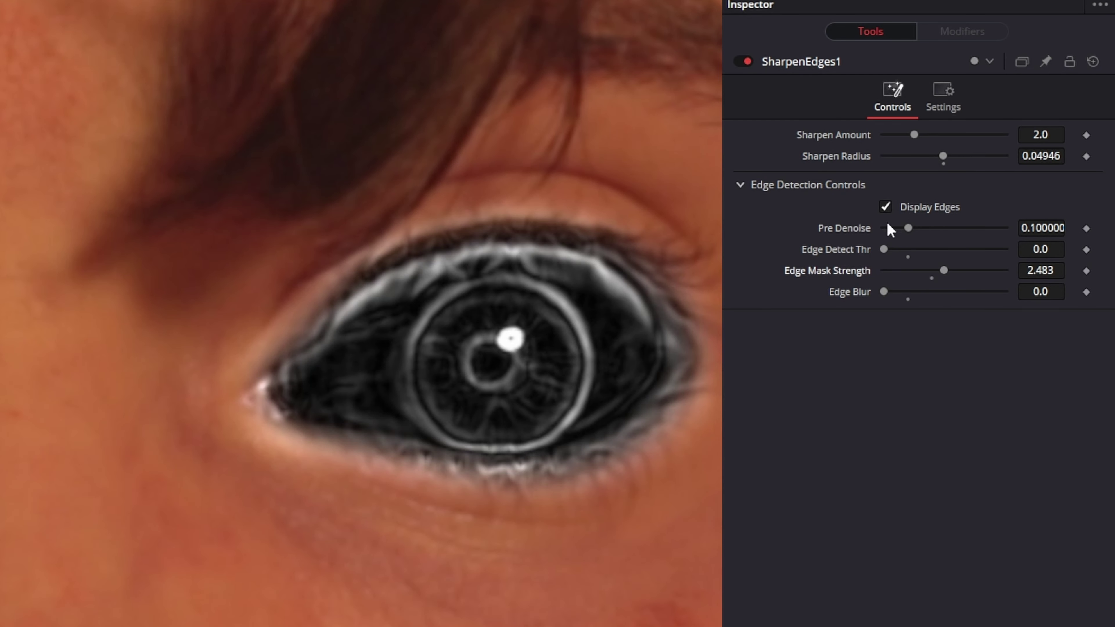
pyautogui.click(909, 208)
pyautogui.moveTo(920, 136); pyautogui.dragTo(1009, 135)
pyautogui.click(885, 206)
pyautogui.moveTo(883, 250); pyautogui.dragTo(883, 250)
pyautogui.moveTo(944, 270); pyautogui.dragTo(976, 269)
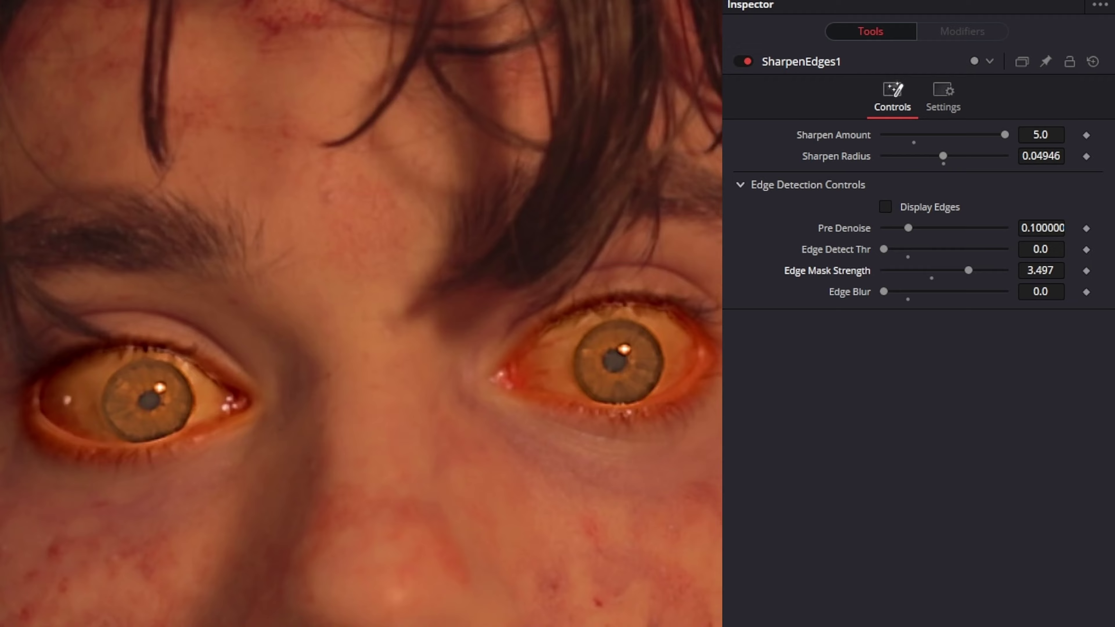
pyautogui.moveTo(1005, 135); pyautogui.dragTo(926, 135)
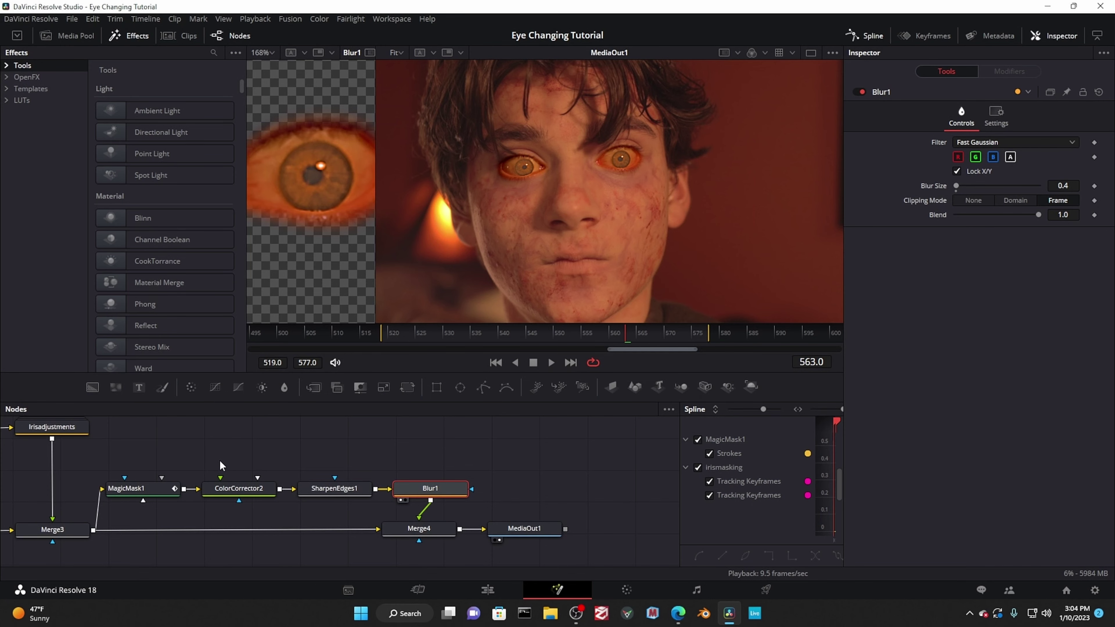
# Group the colour, sharpen and blur nodes as whiteandIrissdjustment and tidy the node layout
pyautogui.moveTo(215, 460); pyautogui.dragTo(441, 500)
pyautogui.hotkey('ctrl', 'g')
pyautogui.press('F2')
pyautogui.write('whit')
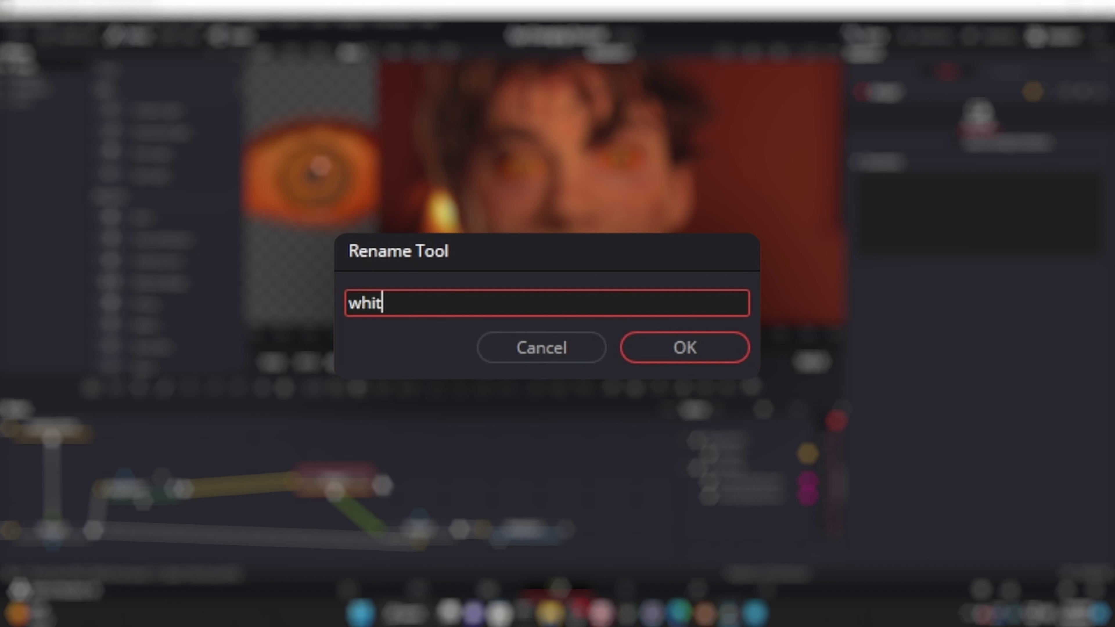
pyautogui.write('e and lris sdjustment')
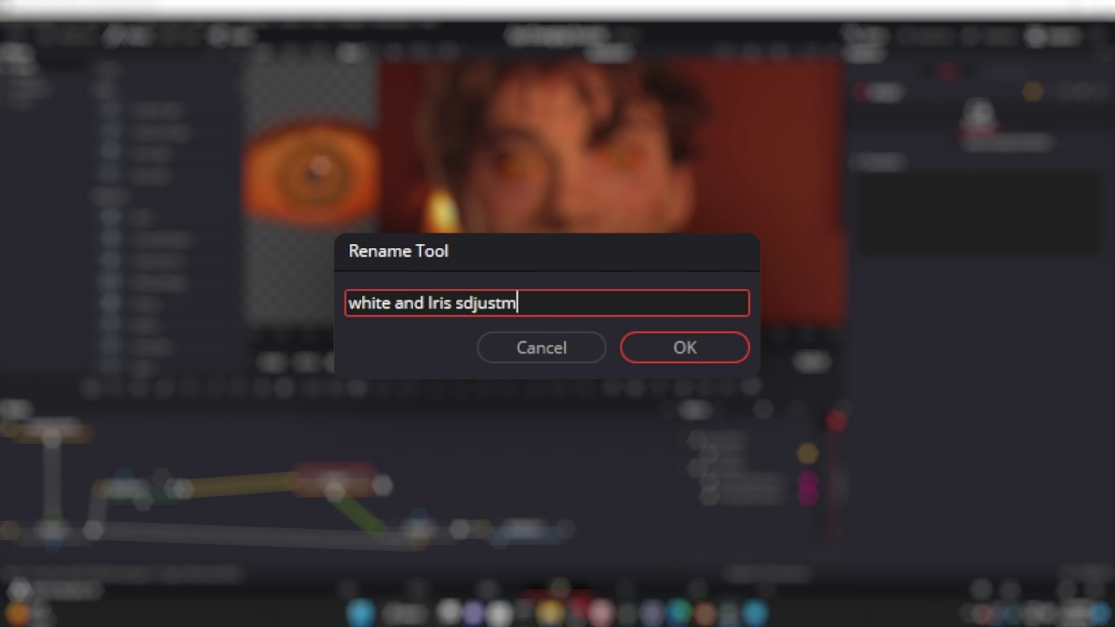
pyautogui.click(686, 354)
pyautogui.moveTo(341, 470); pyautogui.dragTo(255, 489)
pyautogui.moveTo(405, 537); pyautogui.dragTo(239, 539)
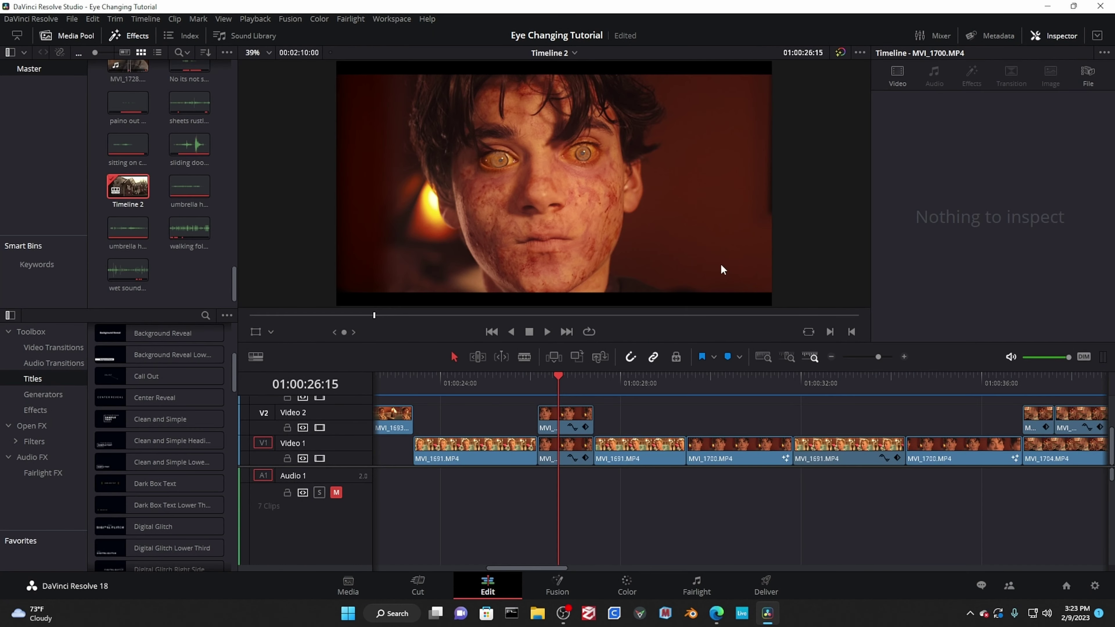
# On the Color page, compare ungraded footage and add a parallel node beside node 04
pyautogui.click(627, 586)
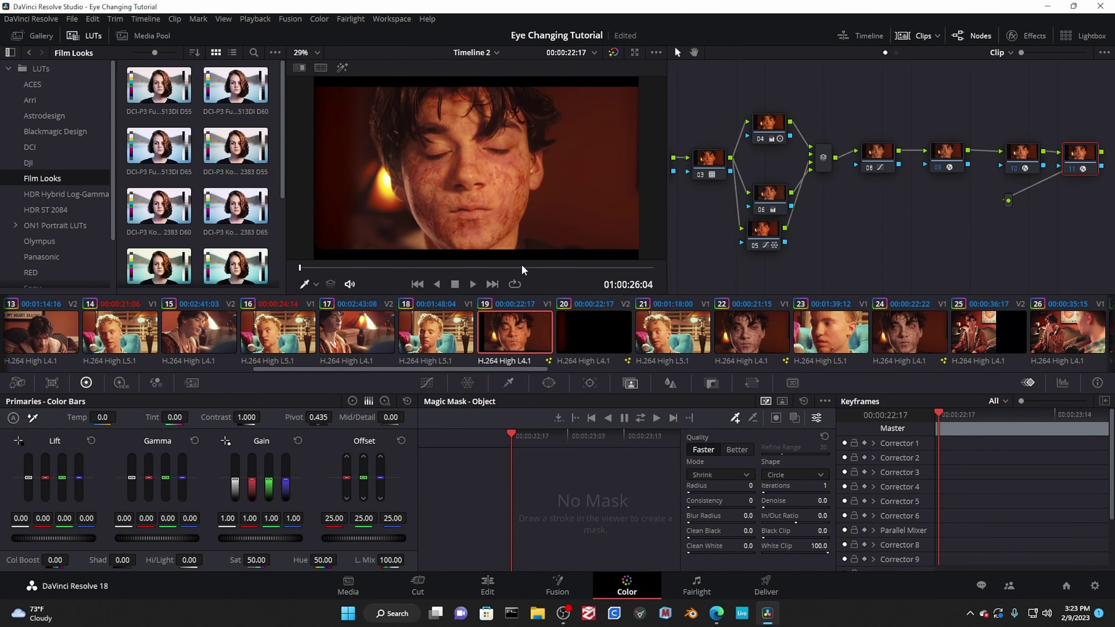
pyautogui.click(614, 53)
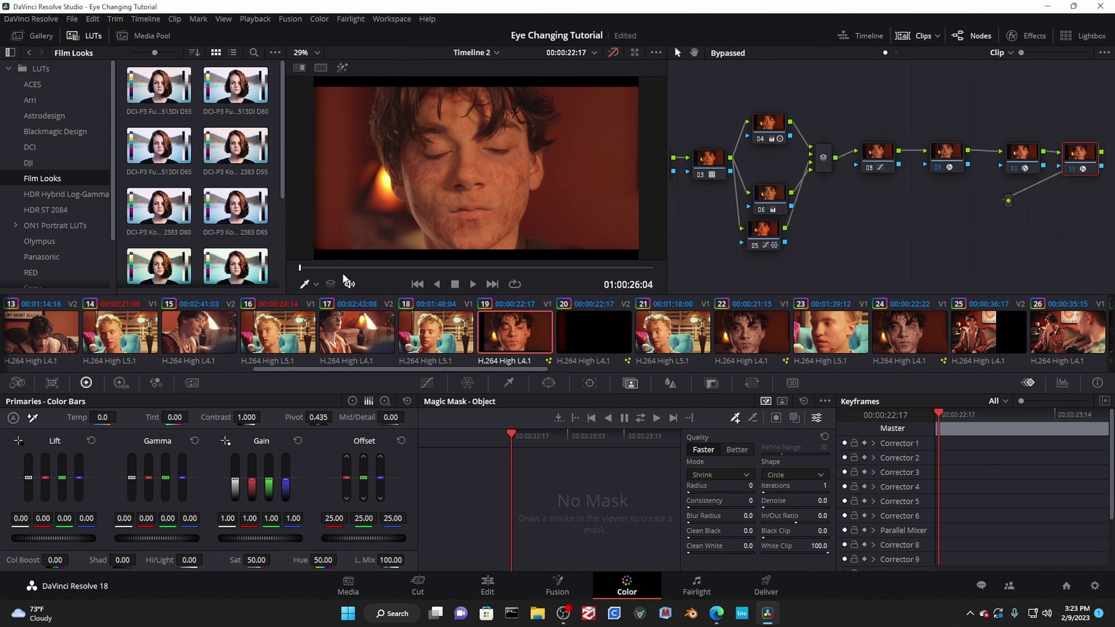
pyautogui.click(421, 267)
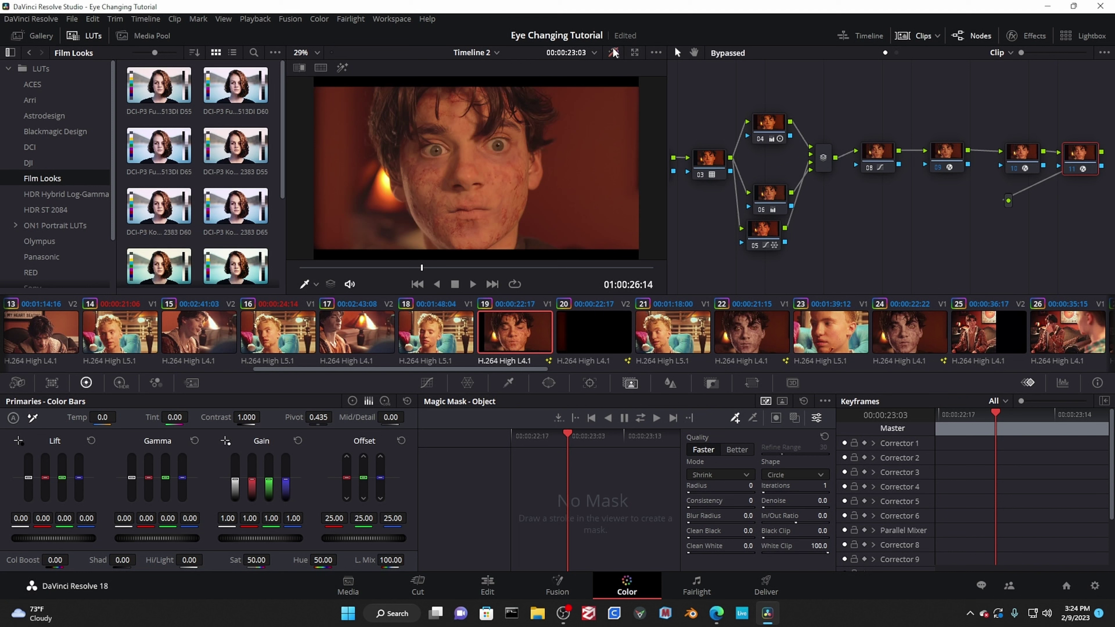
pyautogui.rightClick(771, 130)
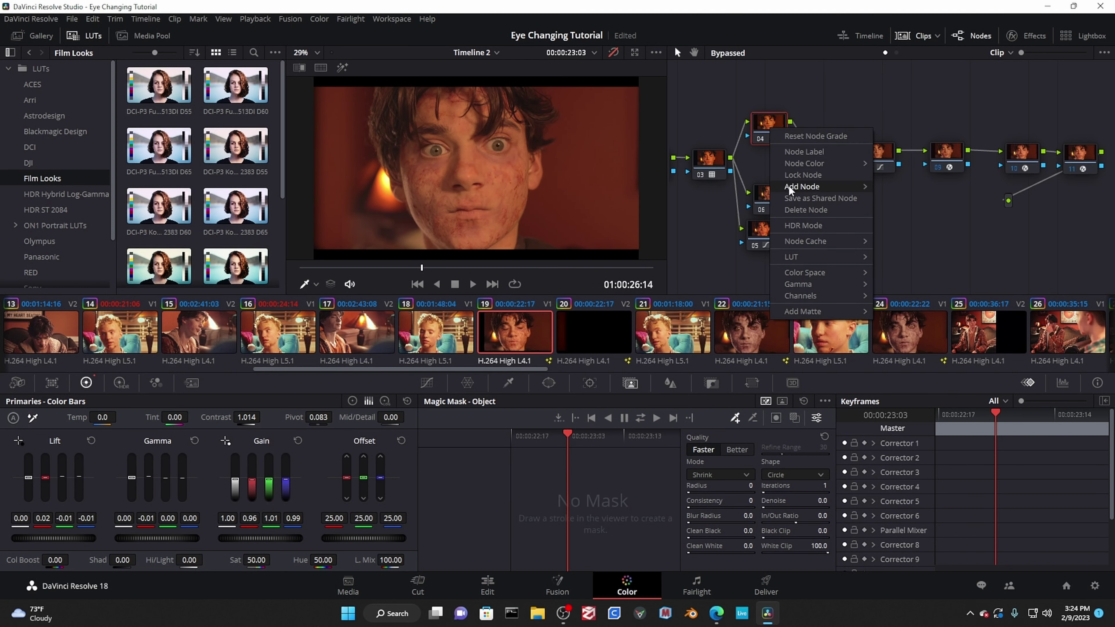
pyautogui.moveTo(848, 192)
pyautogui.click(906, 209)
# Mask and track the face with Magic Mask, then lower its saturation to 38.20
pyautogui.moveTo(453, 233)
pyautogui.mouseDown()
pyautogui.moveTo(433, 129)
pyautogui.moveTo(489, 157)
pyautogui.moveTo(432, 239)
pyautogui.moveTo(415, 182)
pyautogui.moveTo(457, 74)
pyautogui.mouseUp()
pyautogui.keyDown('alt'); pyautogui.moveTo(555, 144); pyautogui.dragTo(556, 146); pyautogui.keyUp('alt')
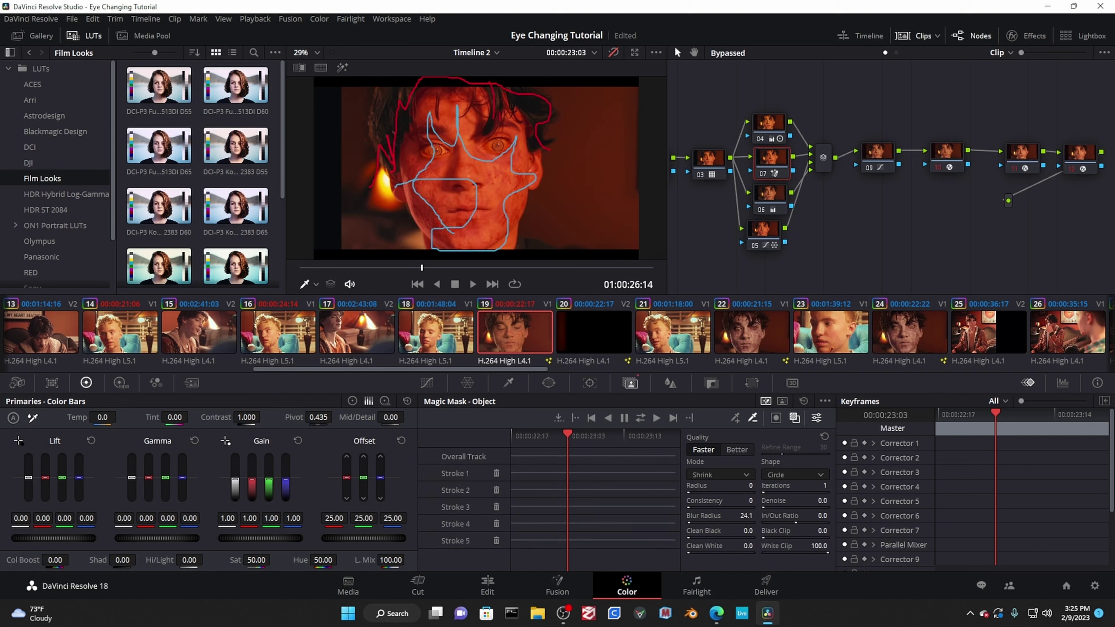
pyautogui.click(640, 418)
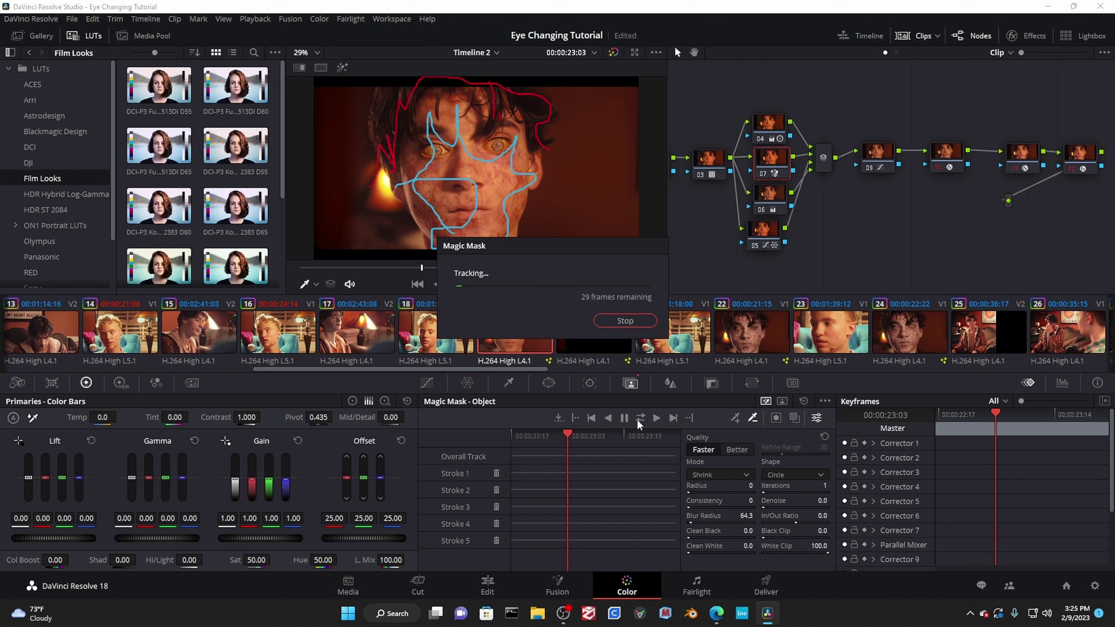
pyautogui.moveTo(265, 561); pyautogui.dragTo(251, 561)
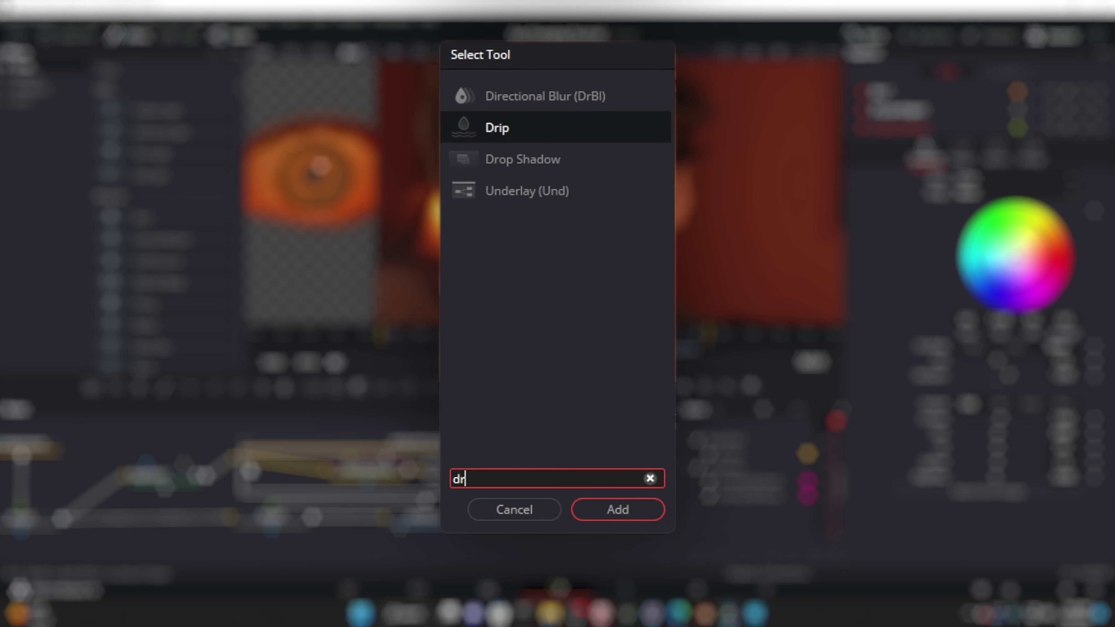
# Add DropShadow1 to the eye chain and an Emboss Over effect after Irisadjustments with adjusted angle
pyautogui.click(654, 513)
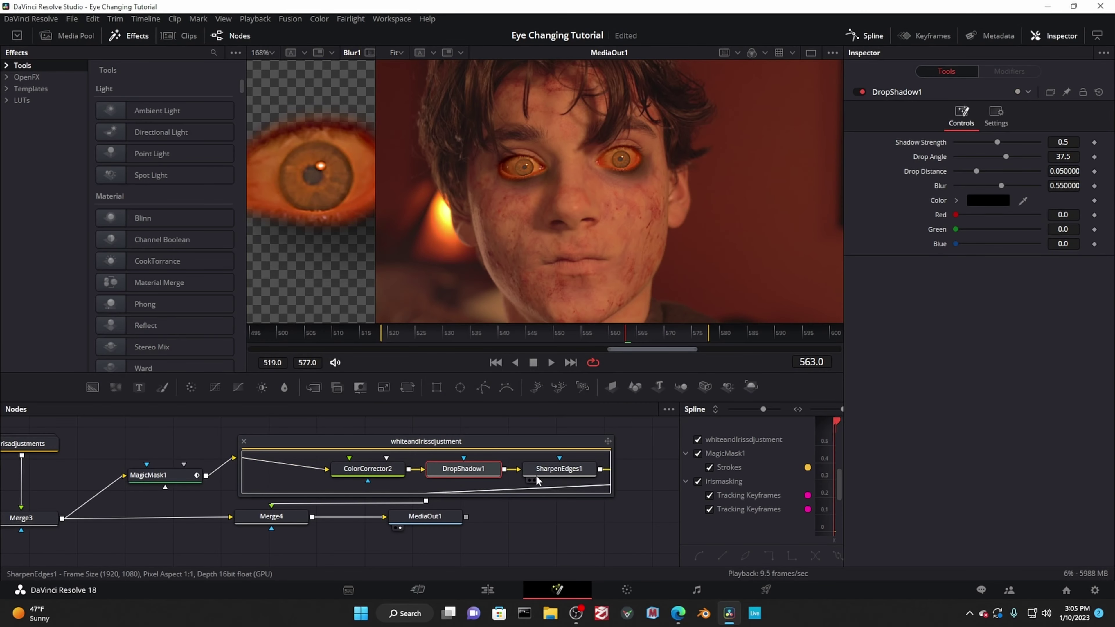
pyautogui.moveTo(469, 472); pyautogui.dragTo(332, 470)
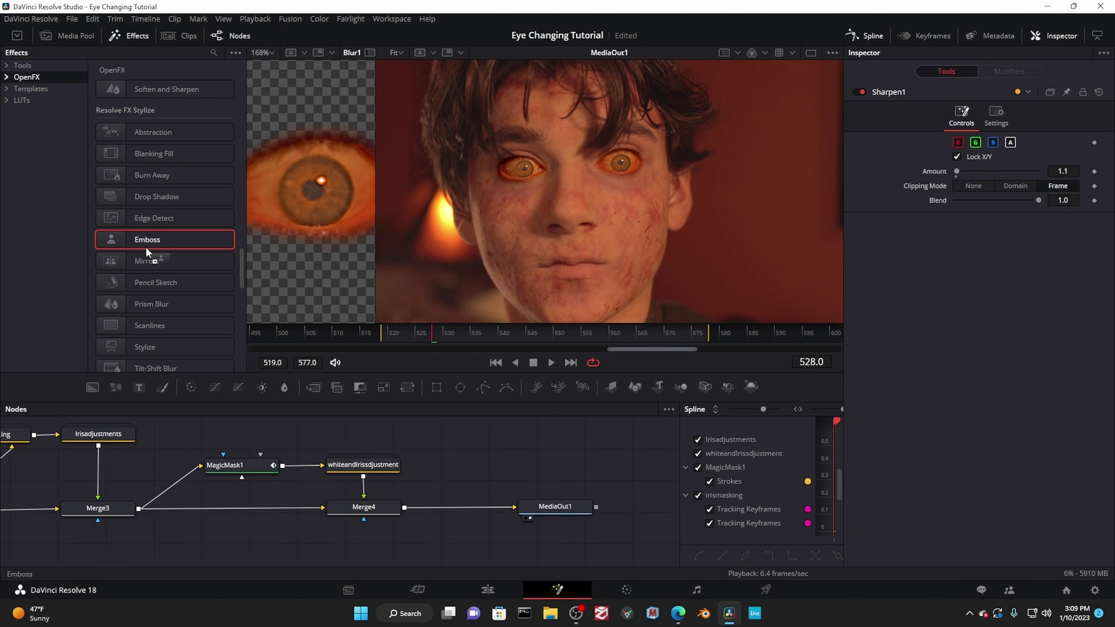
pyautogui.moveTo(146, 250); pyautogui.dragTo(97, 462)
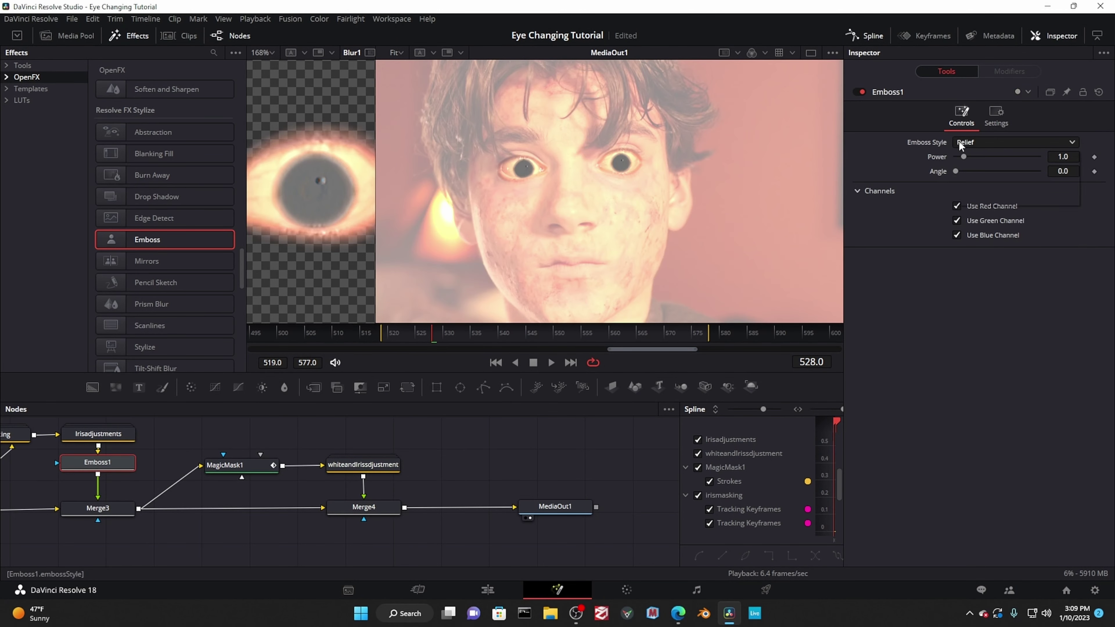
pyautogui.click(960, 142)
pyautogui.click(968, 174)
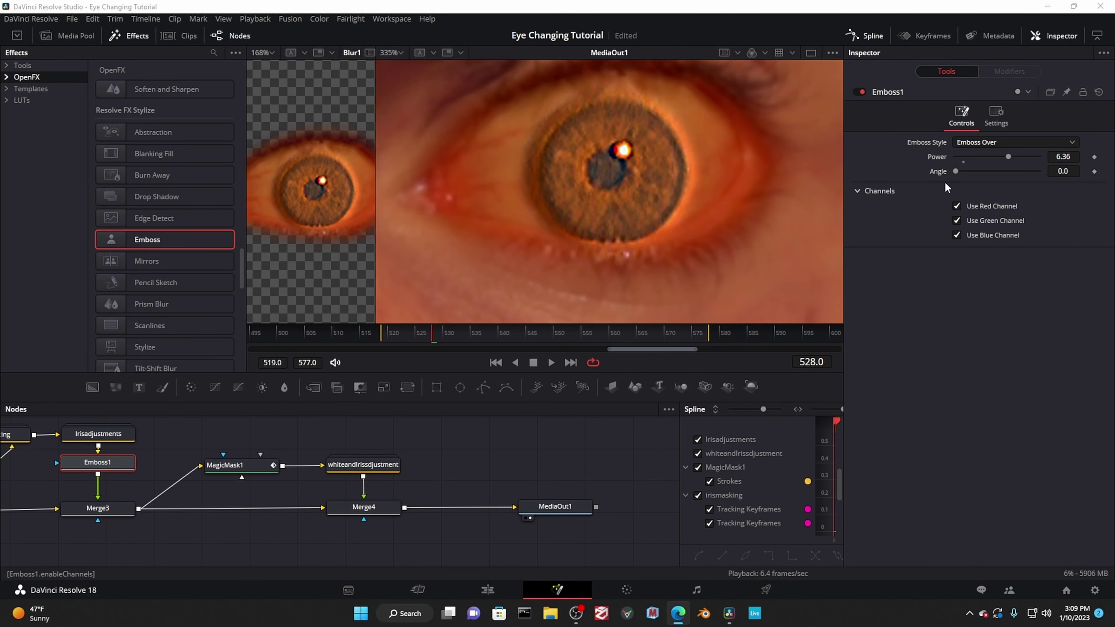
pyautogui.moveTo(957, 171)
pyautogui.mouseDown()
pyautogui.moveTo(974, 173)
pyautogui.moveTo(963, 172)
pyautogui.mouseUp()
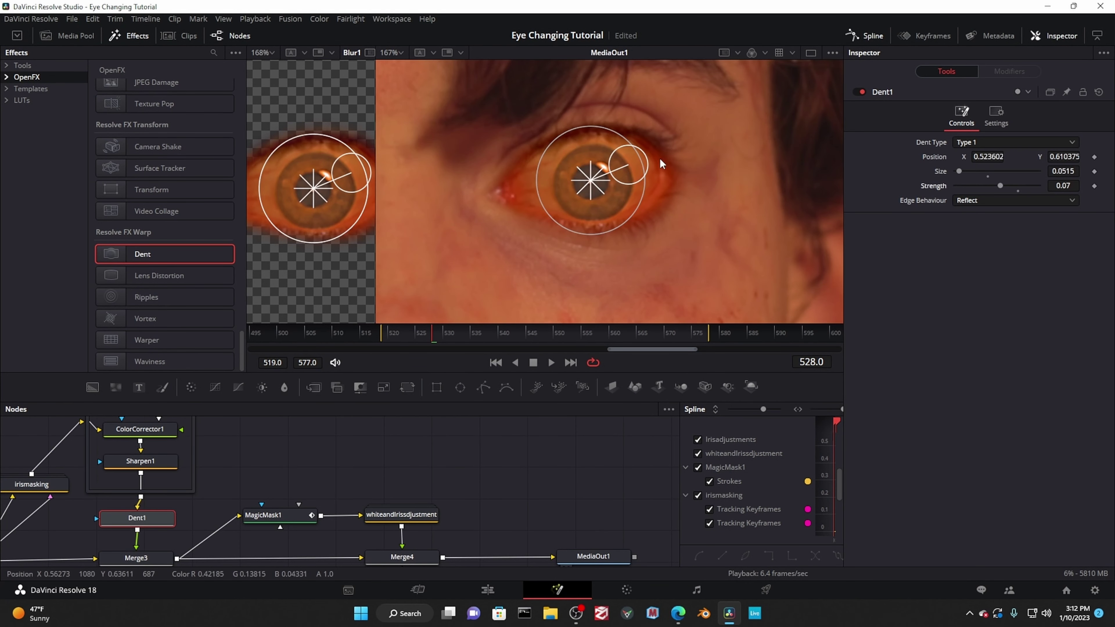
# Insert a Dent warp between Sharpen1 and Merge3, then review the whiteandIrissdjustment group's settings
pyautogui.moveTo(660, 158); pyautogui.dragTo(915, 114)
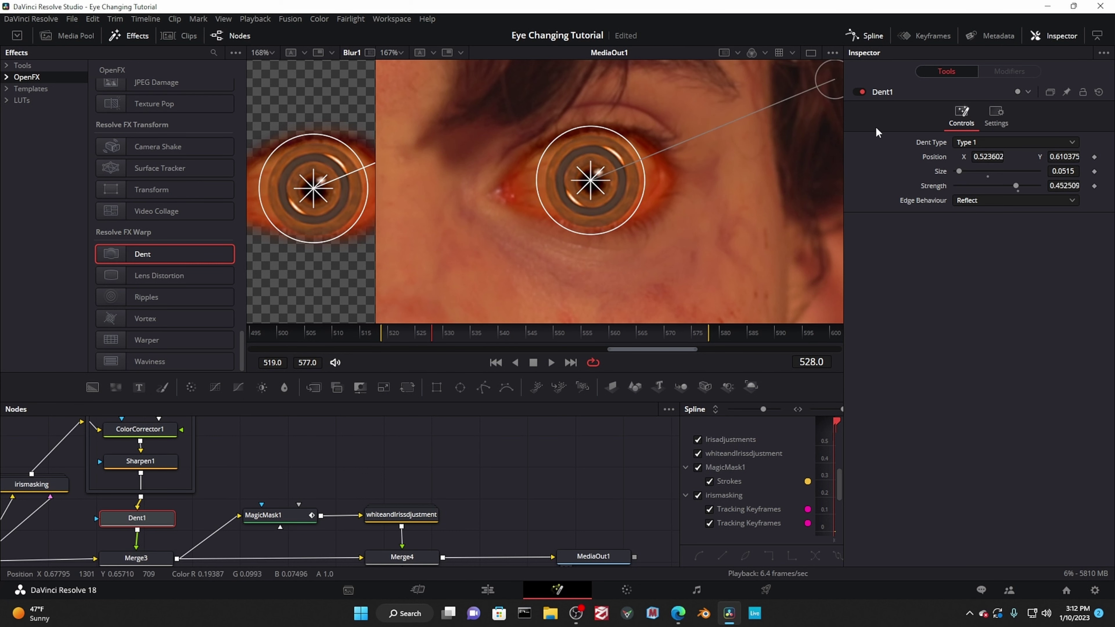
pyautogui.click(402, 514)
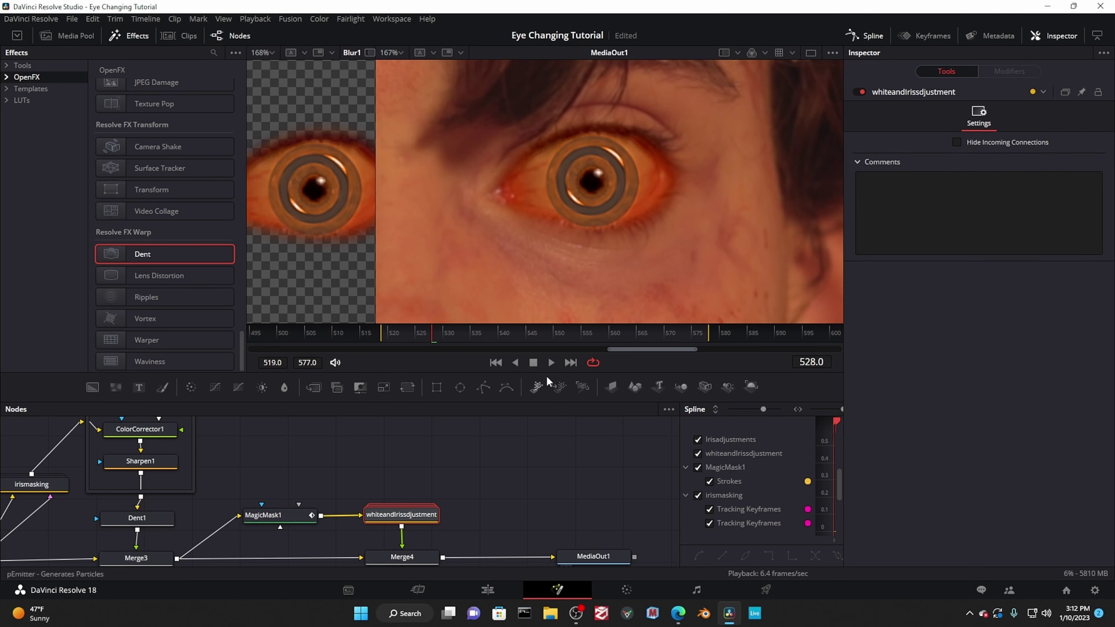
pyautogui.scroll(-3, 664, 168)
pyautogui.scroll(-3, 664, 163)
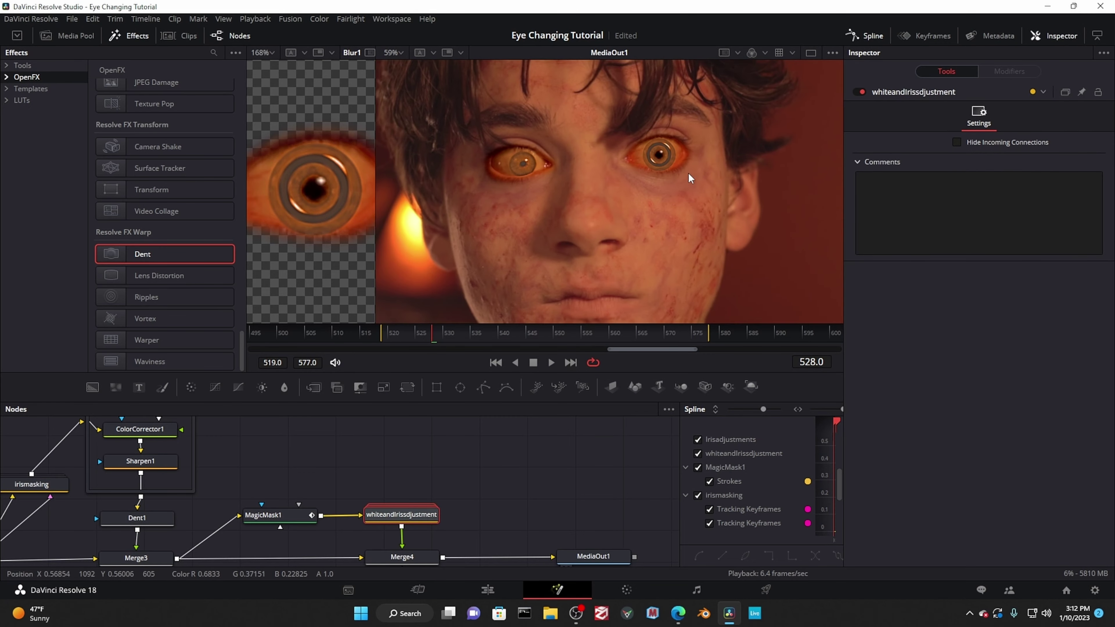